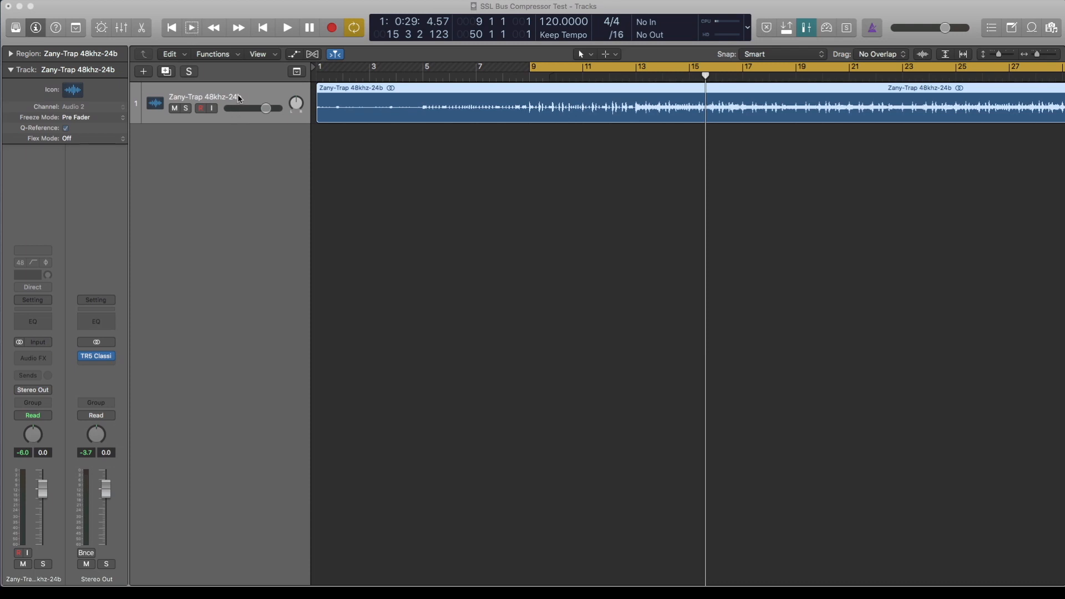
# Step: Duplicate the Zany-Trap 48khz-24b track, copy its region onto the duplicate, and set the duplicate's output to No Output
pyautogui.click(166, 72)
pyautogui.moveTo(389, 112); pyautogui.dragTo(390, 151)
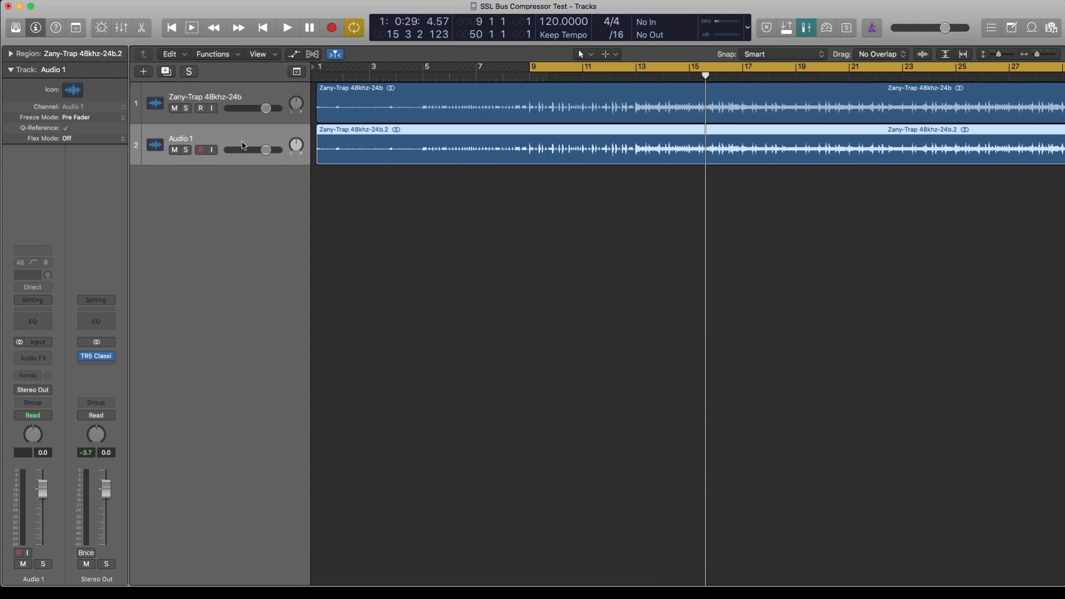
pyautogui.click(33, 390)
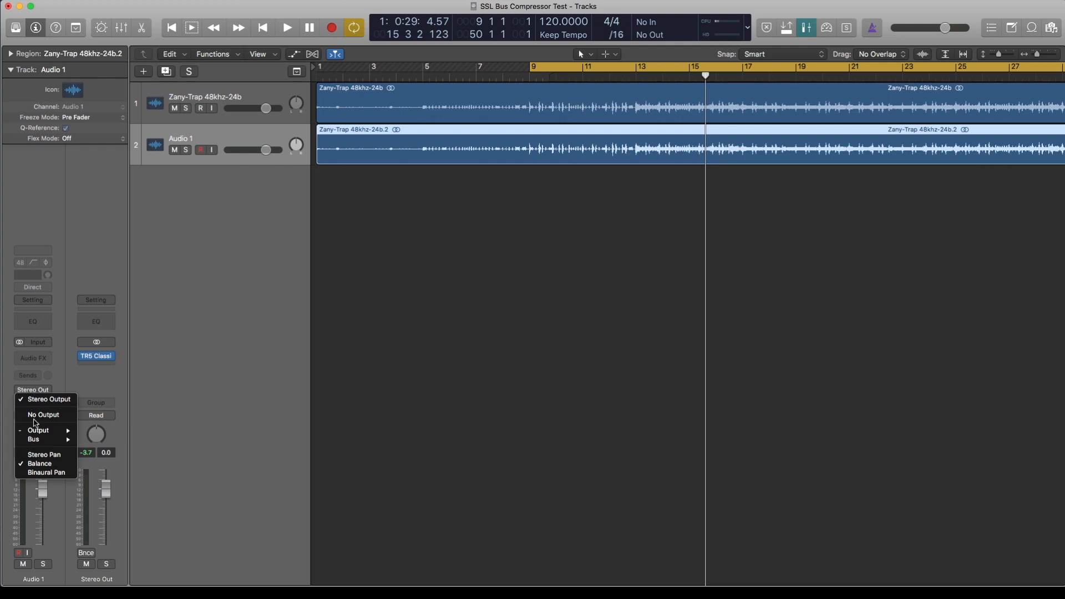
pyautogui.click(40, 417)
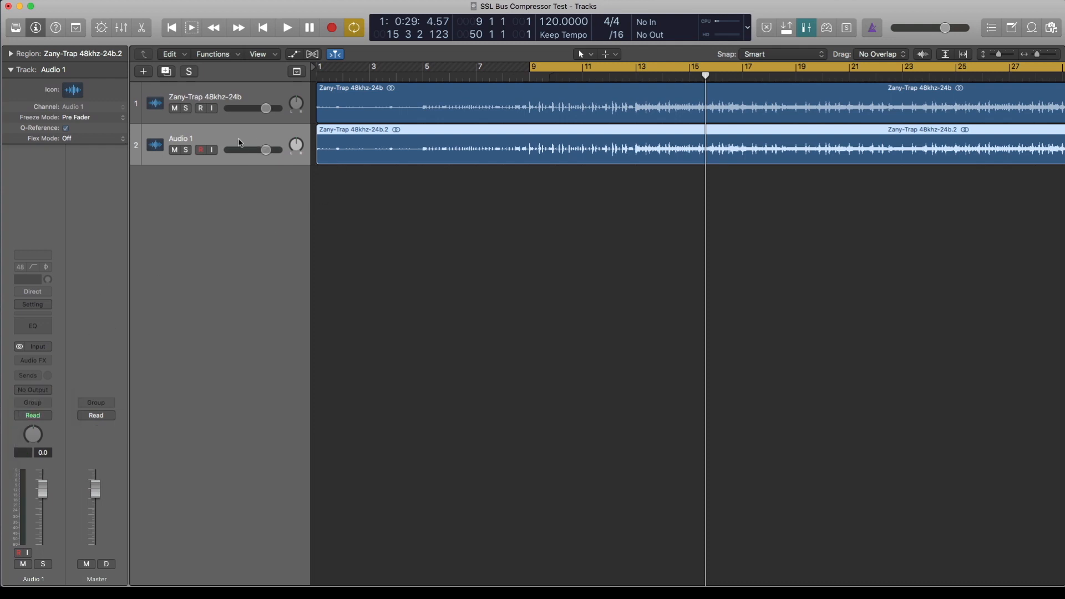
# Step: Rename the duplicate track as SC
pyautogui.doubleClick(181, 140)
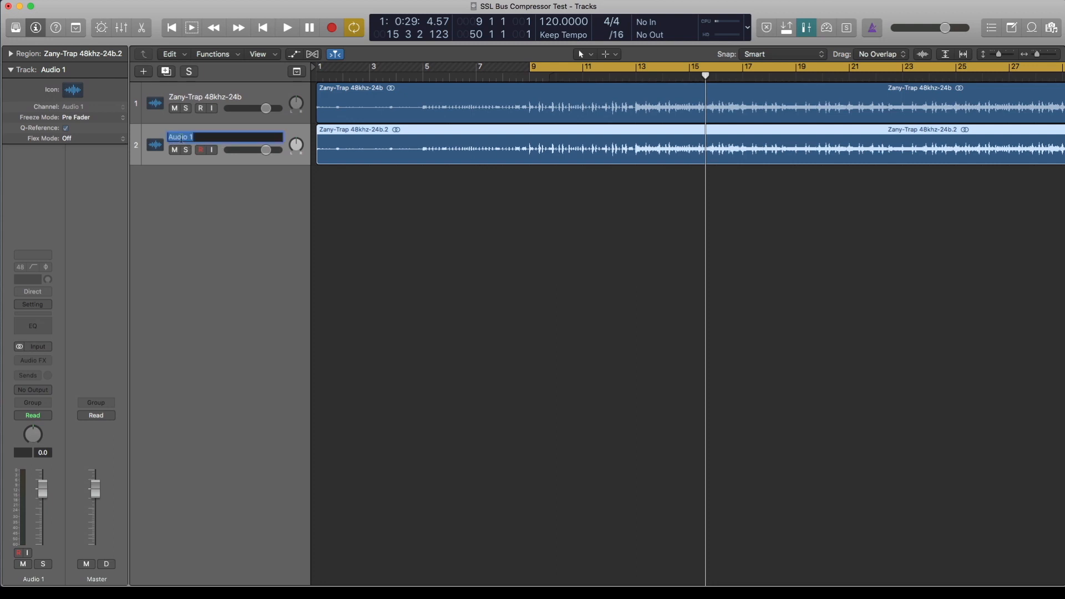
pyautogui.write('SC')
pyautogui.press('Return')
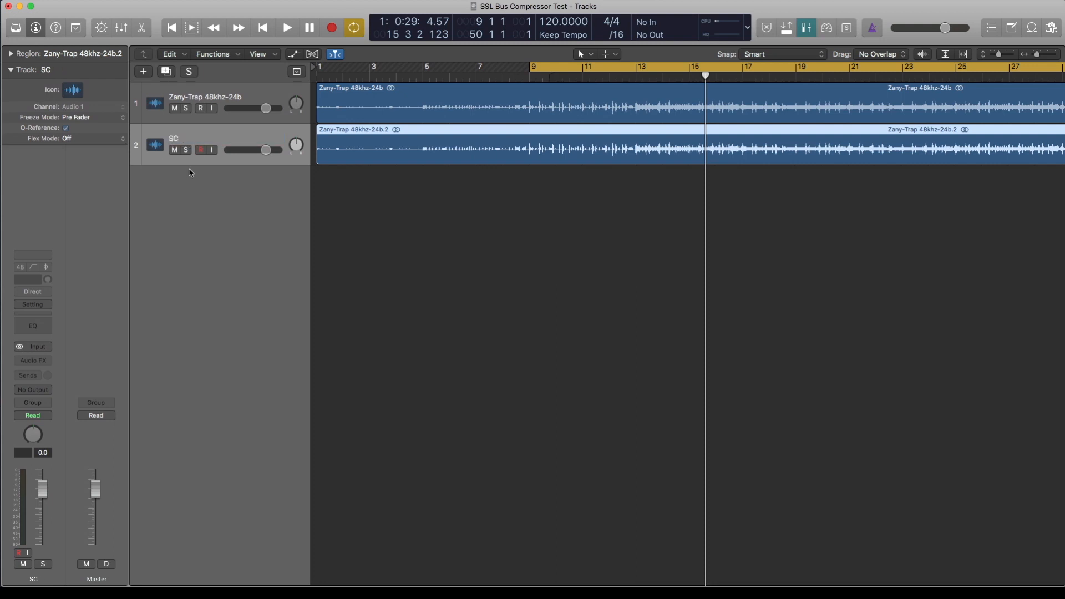
# Step: Insert the TDR Nova plug-in as an audio effect on the original Zany-Trap 48khz-24b track
pyautogui.click(216, 100)
pyautogui.click(33, 357)
pyautogui.moveTo(61, 407)
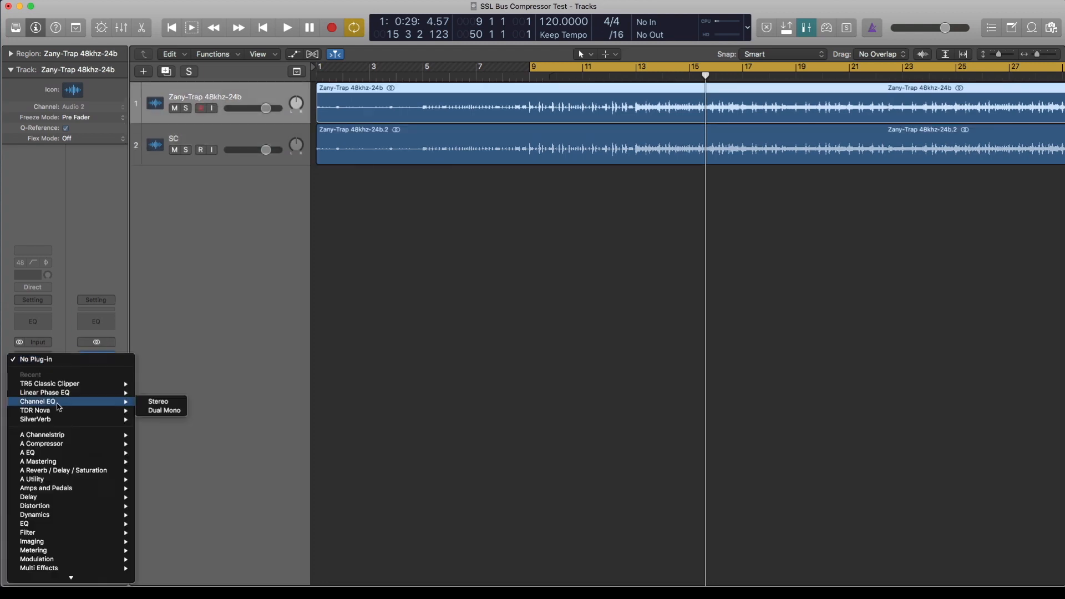
pyautogui.click(161, 411)
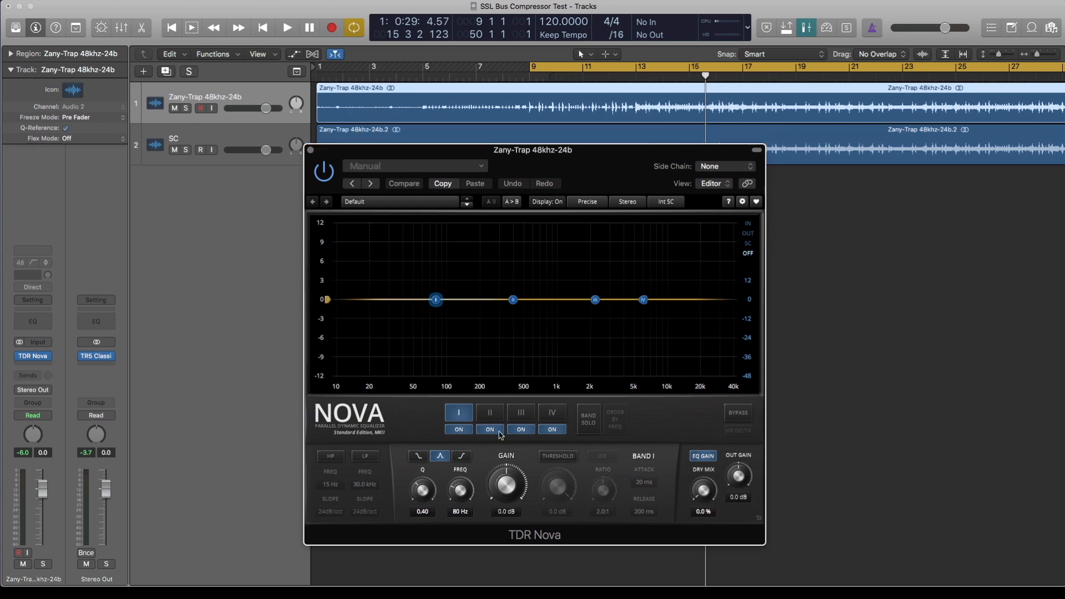
# Step: Turn off band I and configure band II as a threshold-enabled low shelf at 201 Hz with a 0.5:1 ratio
pyautogui.click(459, 430)
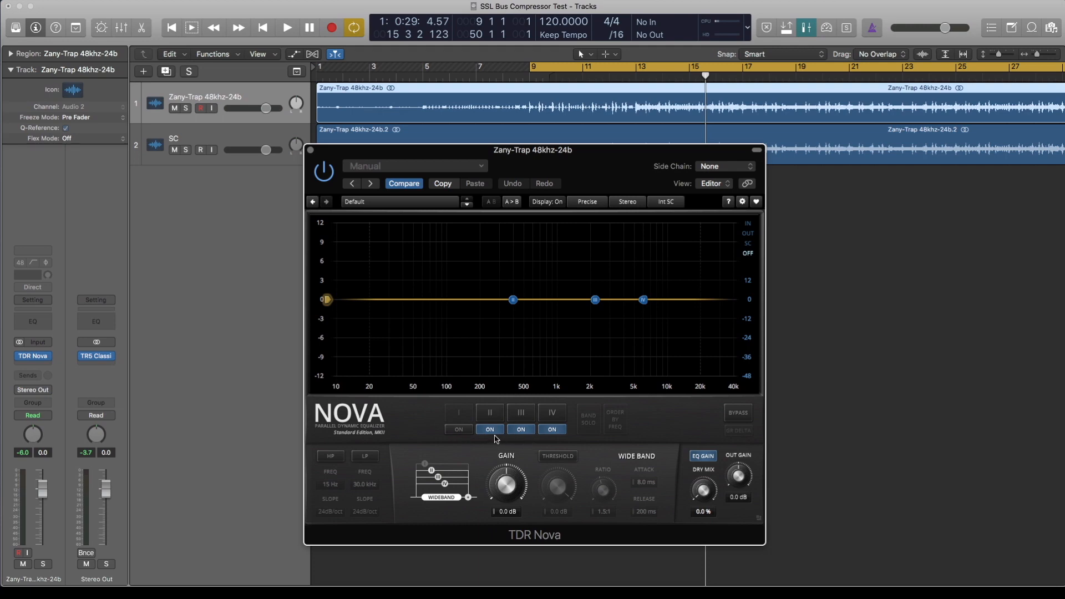
pyautogui.click(495, 417)
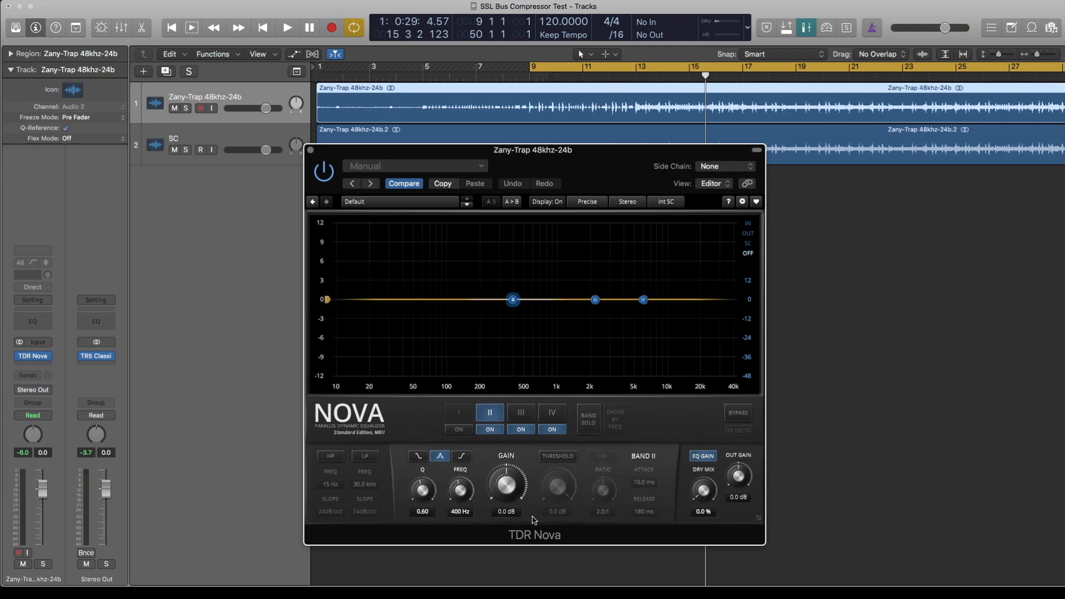
pyautogui.click(558, 456)
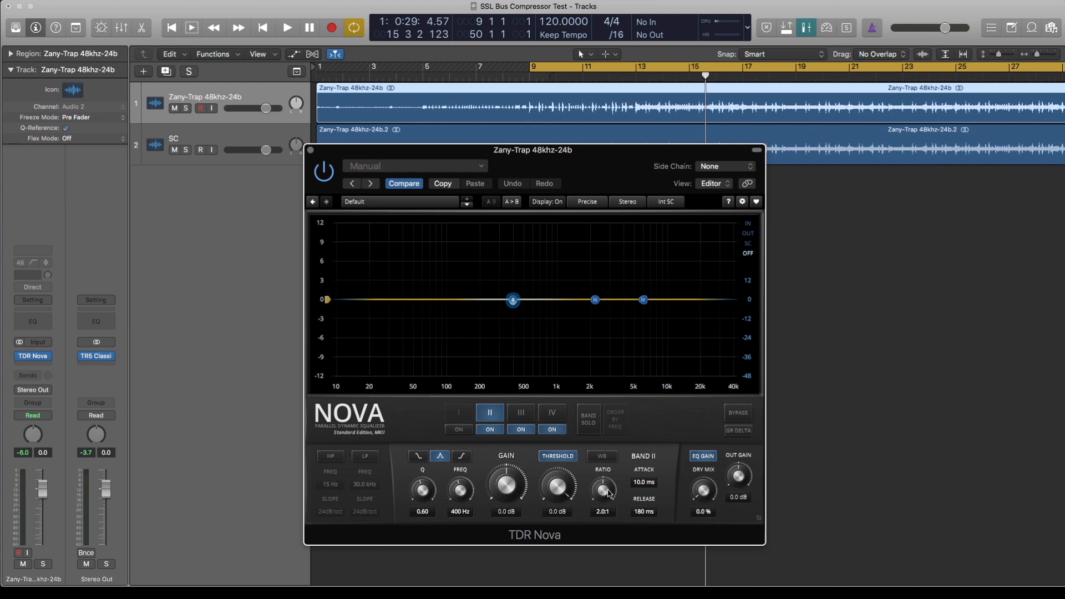
pyautogui.moveTo(603, 490); pyautogui.dragTo(613, 579)
pyautogui.moveTo(461, 489)
pyautogui.mouseDown()
pyautogui.moveTo(459, 506)
pyautogui.moveTo(463, 495)
pyautogui.mouseUp()
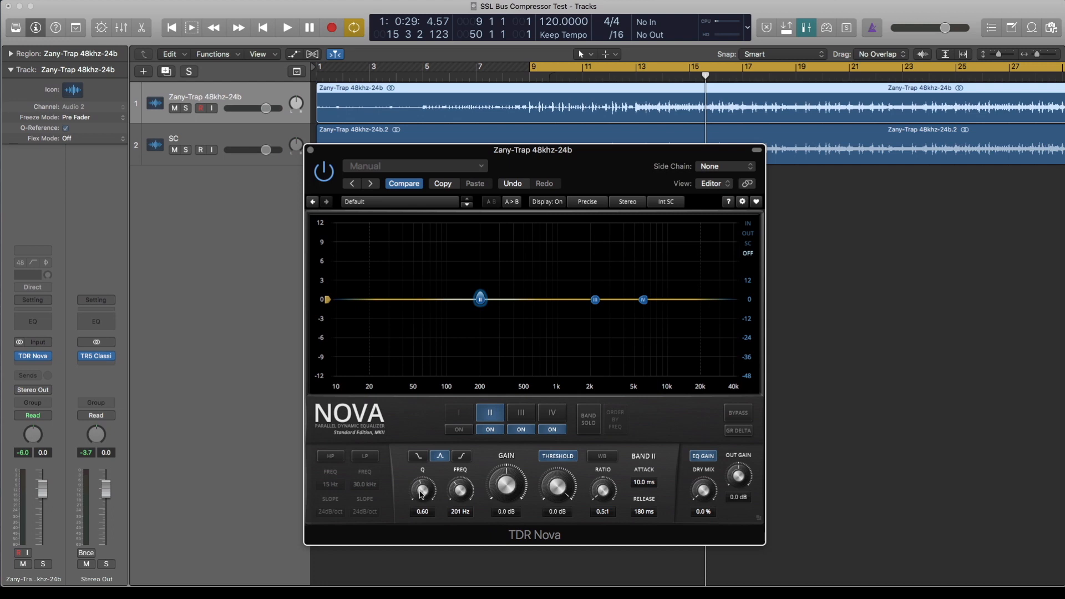
pyautogui.click(419, 457)
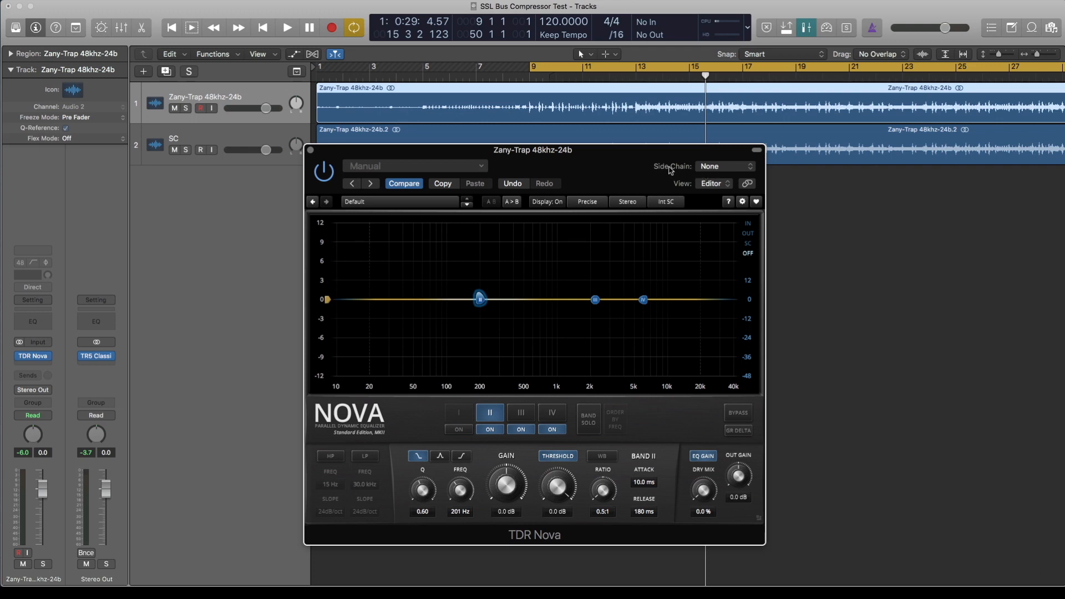
# Step: Set the plug-in's side chain source to the SC (Audio 1) track
pyautogui.click(726, 168)
pyautogui.moveTo(724, 185)
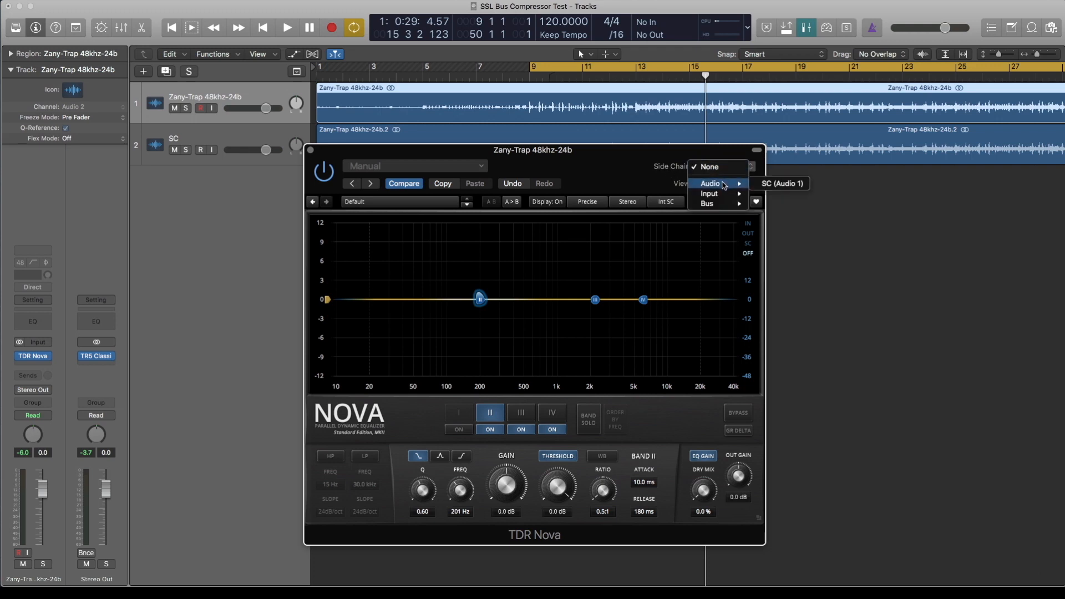
pyautogui.click(781, 184)
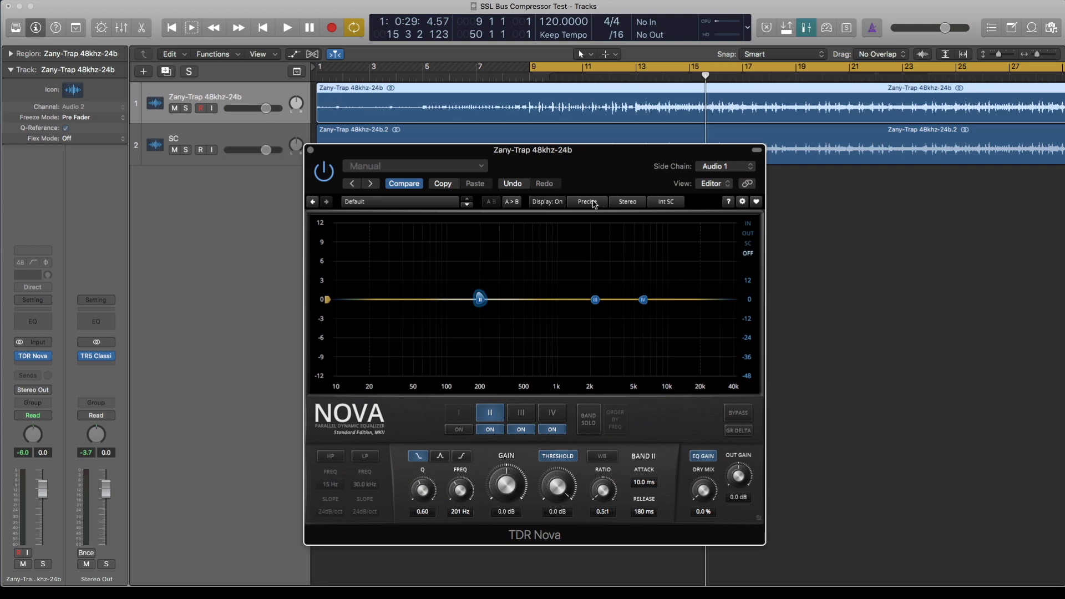
# Step: Play the song and lower band II's threshold to -11.0 dB, then stop playback
pyautogui.press('space')
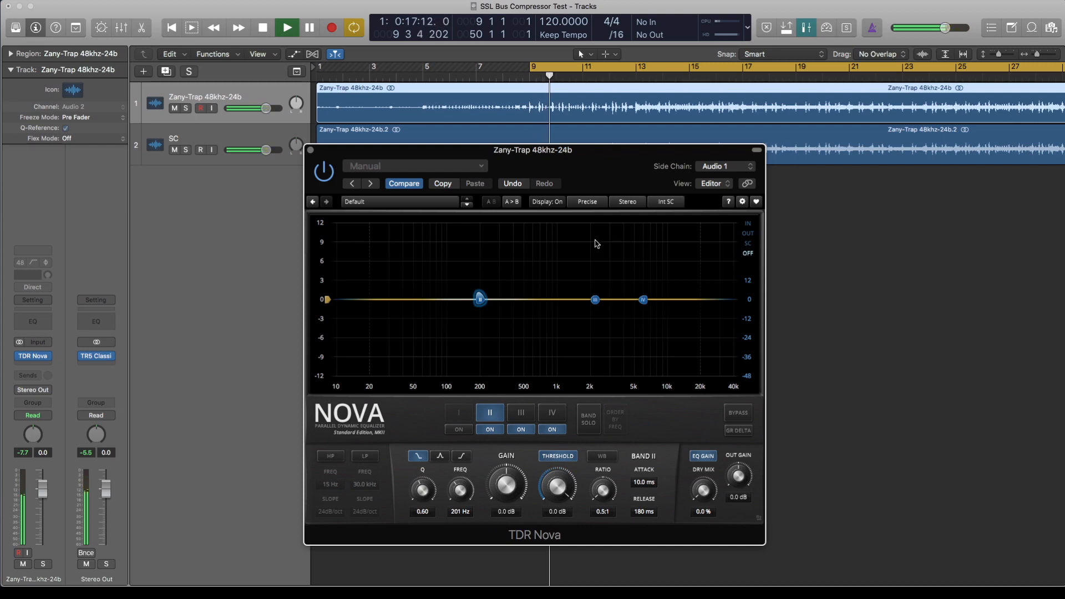
pyautogui.moveTo(557, 487); pyautogui.dragTo(557, 525)
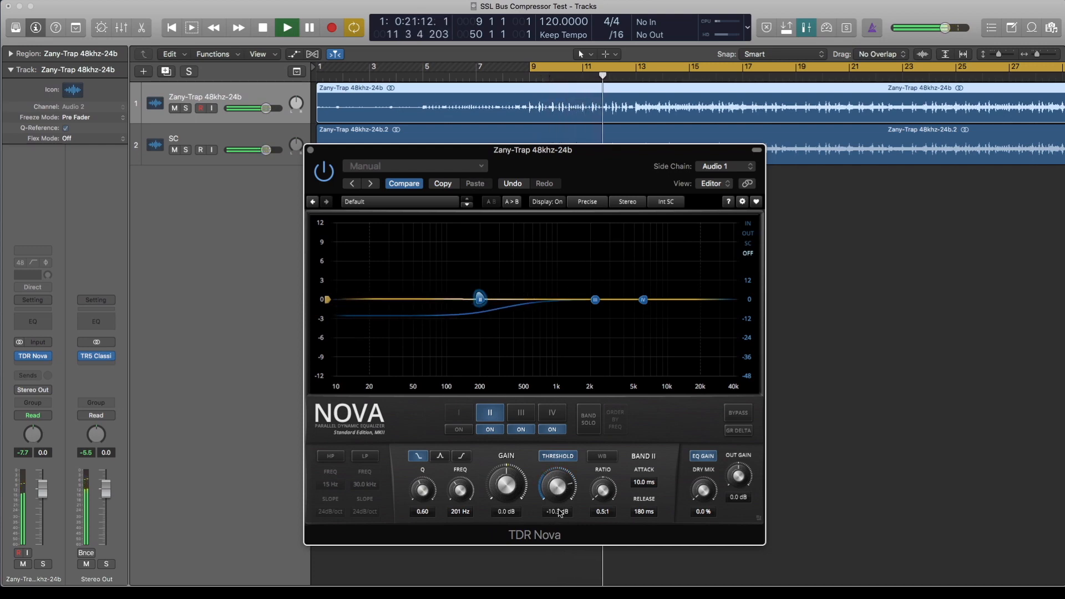
pyautogui.moveTo(556, 482); pyautogui.dragTo(556, 485)
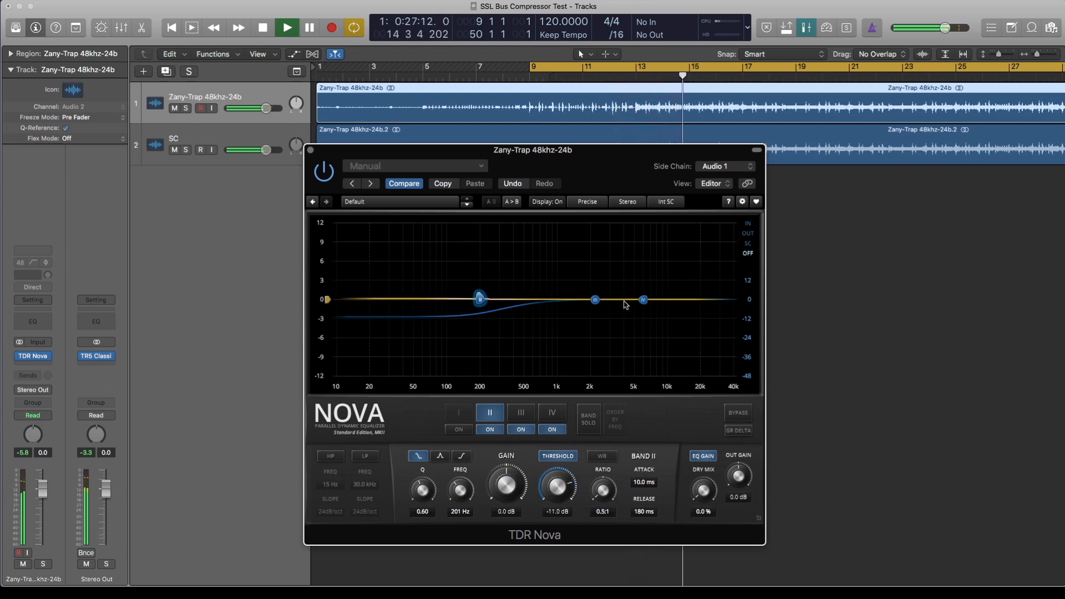
pyautogui.press('space')
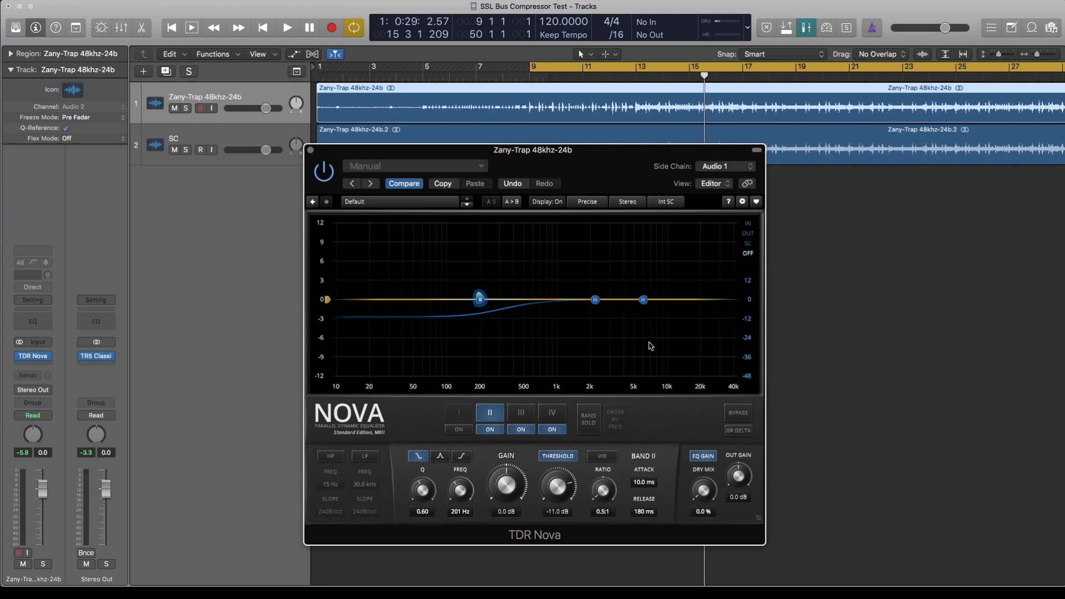
# Step: Set band IV's frequency to 7.1 kHz, enable its threshold and set its ratio to 0.5:1
pyautogui.click(559, 416)
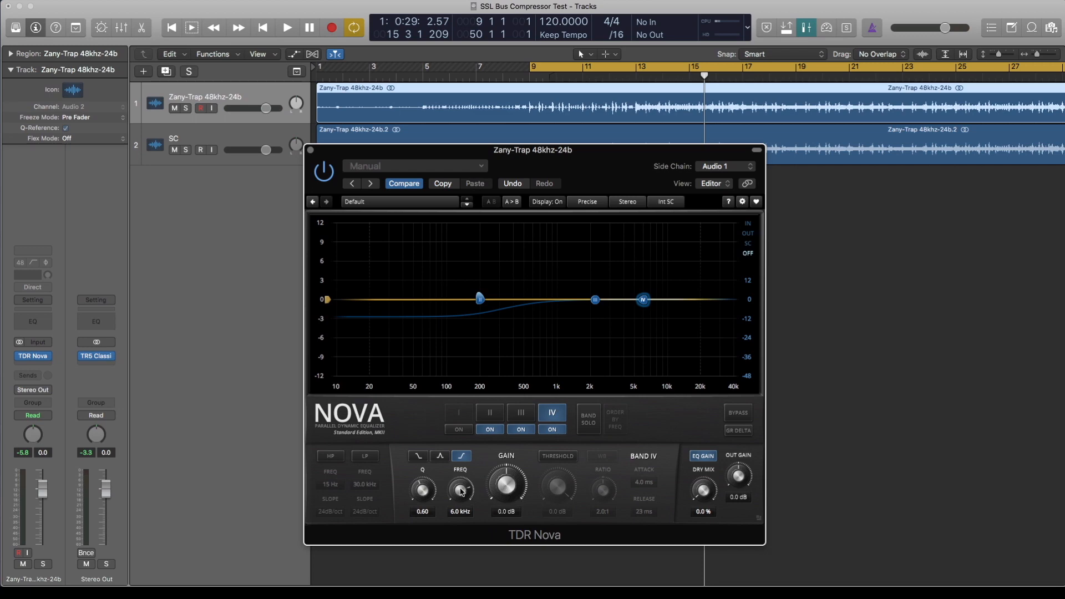
pyautogui.scroll(5, 461, 490)
pyautogui.scroll(1, 461, 490)
pyautogui.click(558, 484)
pyautogui.moveTo(603, 483); pyautogui.dragTo(601, 586)
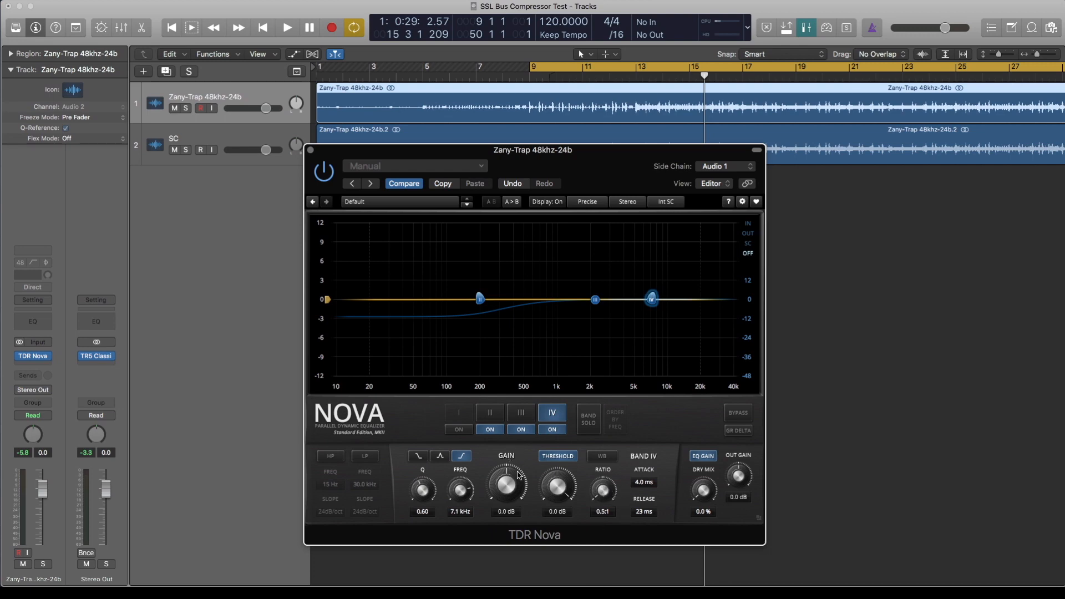
# Step: Lower band IV's threshold to -13.1 dB while the song plays, and stop playback
pyautogui.press('space')
pyautogui.moveTo(557, 486); pyautogui.dragTo(556, 528)
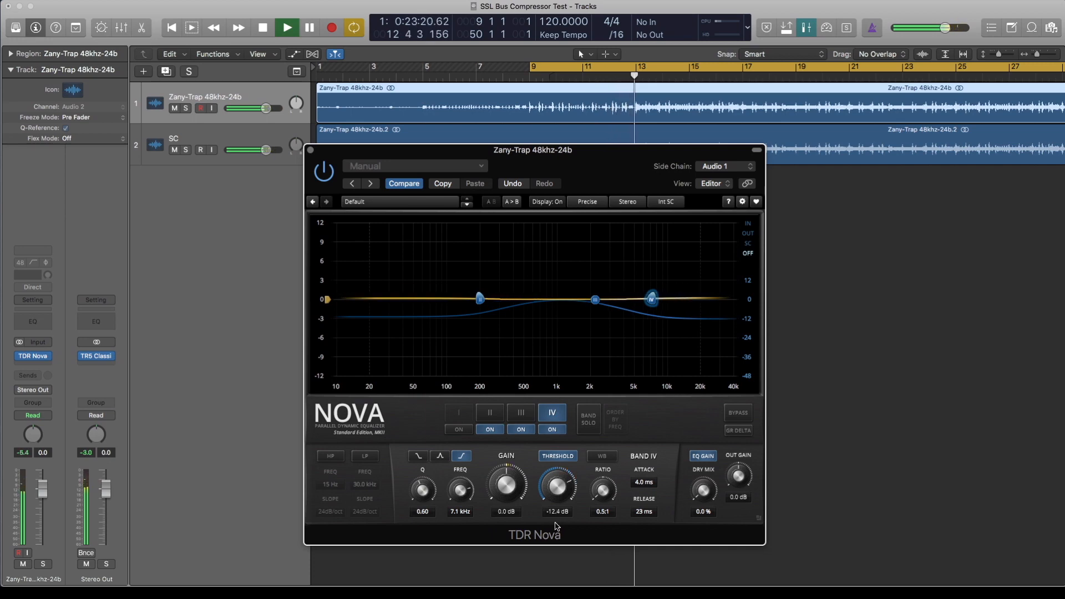
pyautogui.moveTo(556, 487); pyautogui.dragTo(556, 490)
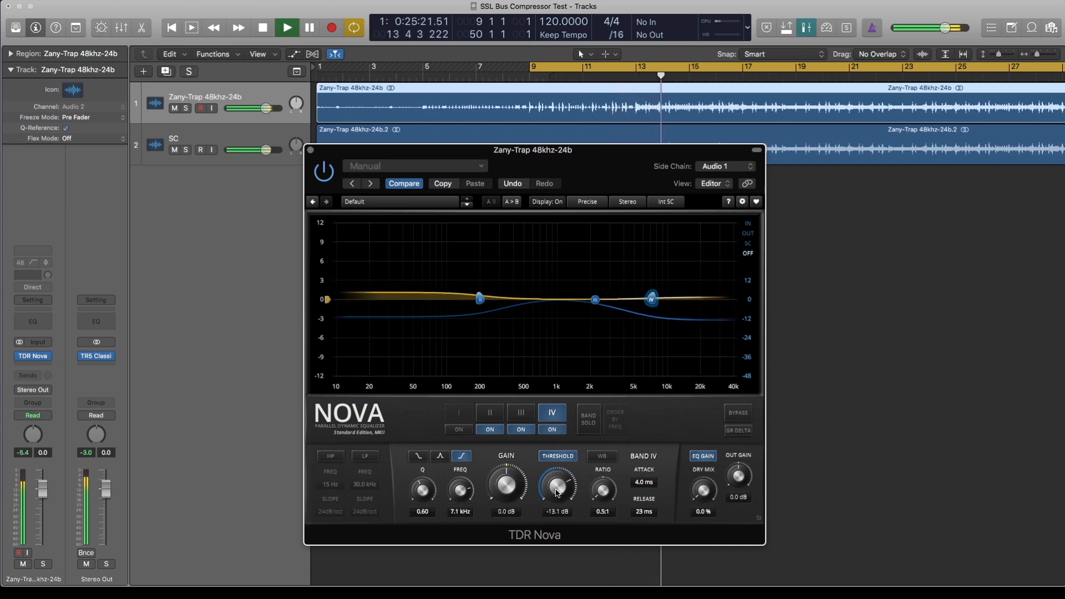
pyautogui.press('space')
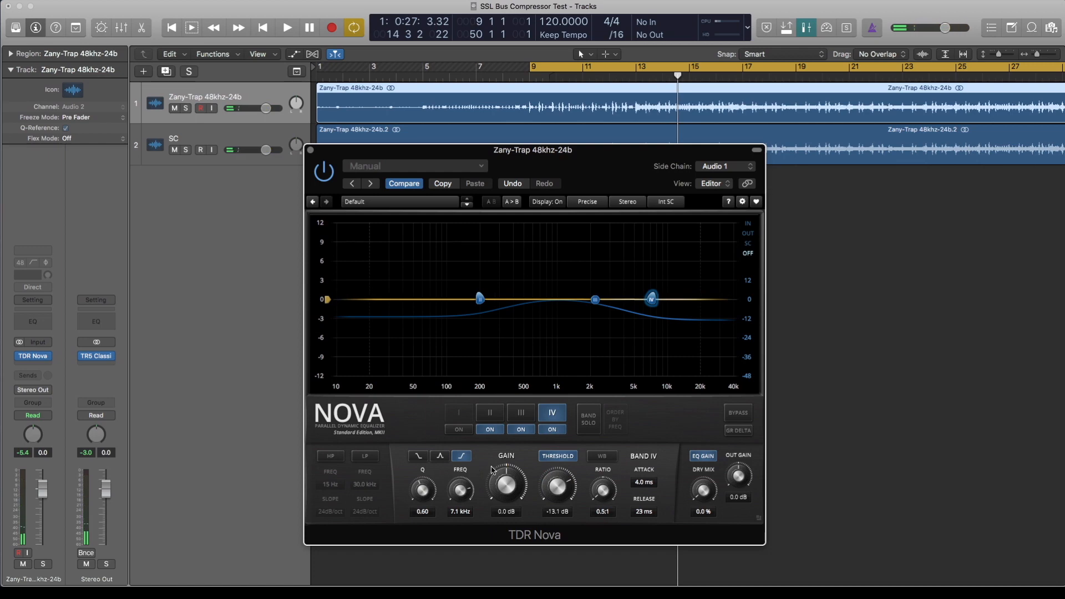
# Step: Enable band III's threshold and set it to -5.9 dB, with a ratio of 1.8:1 and a Q of 0.55
pyautogui.click(520, 420)
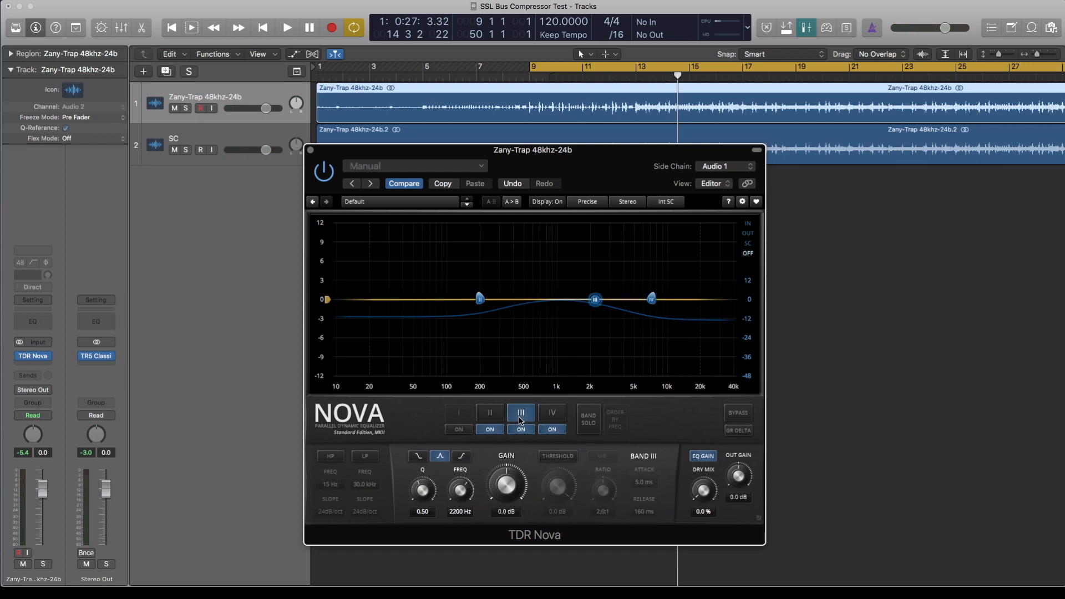
pyautogui.click(565, 457)
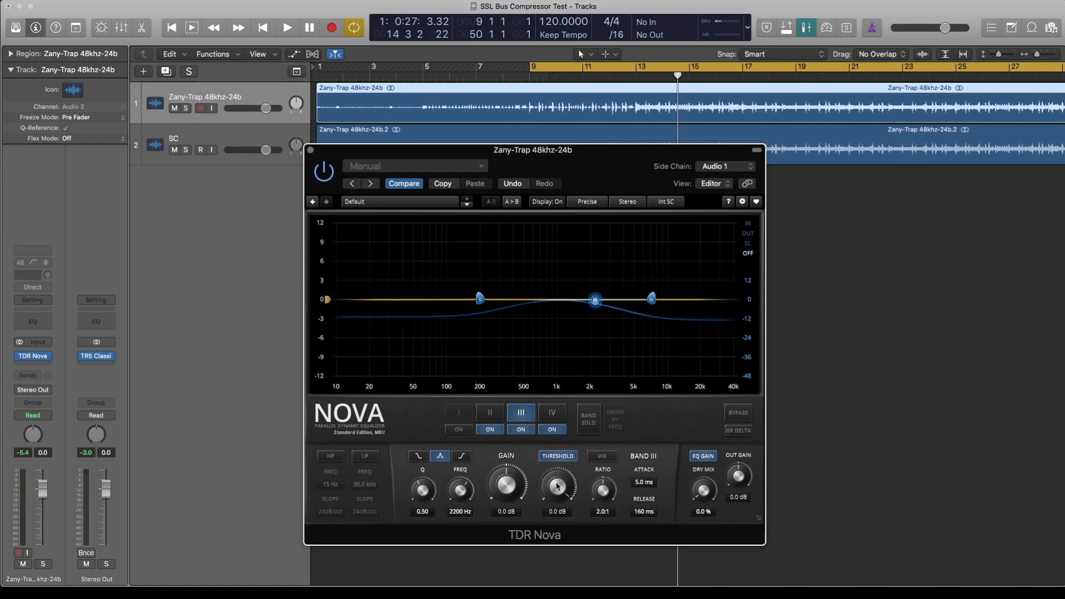
pyautogui.moveTo(557, 485); pyautogui.dragTo(557, 508)
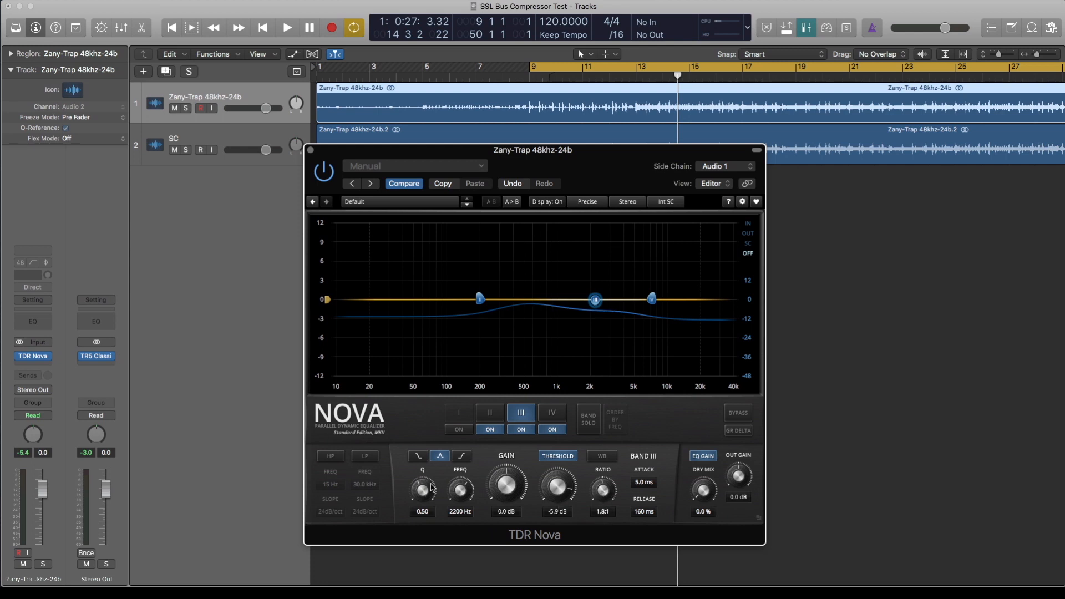
pyautogui.moveTo(423, 486); pyautogui.dragTo(439, 432)
# Step: Raise the Q of band IV to 1.00 and the Q of band II to 0.80
pyautogui.click(556, 413)
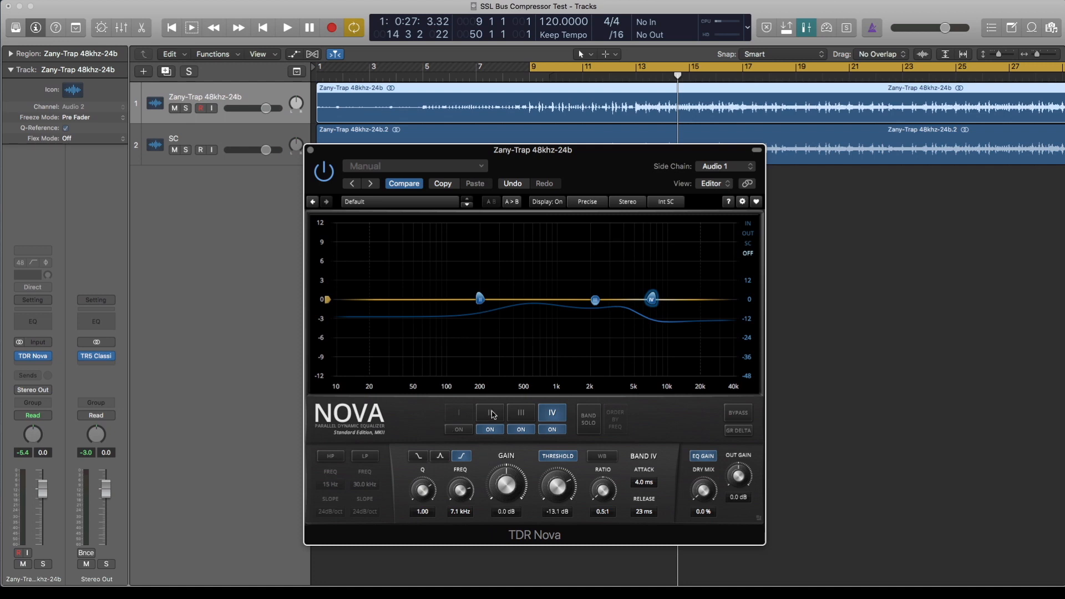
pyautogui.click(492, 415)
pyautogui.moveTo(427, 499); pyautogui.dragTo(426, 477)
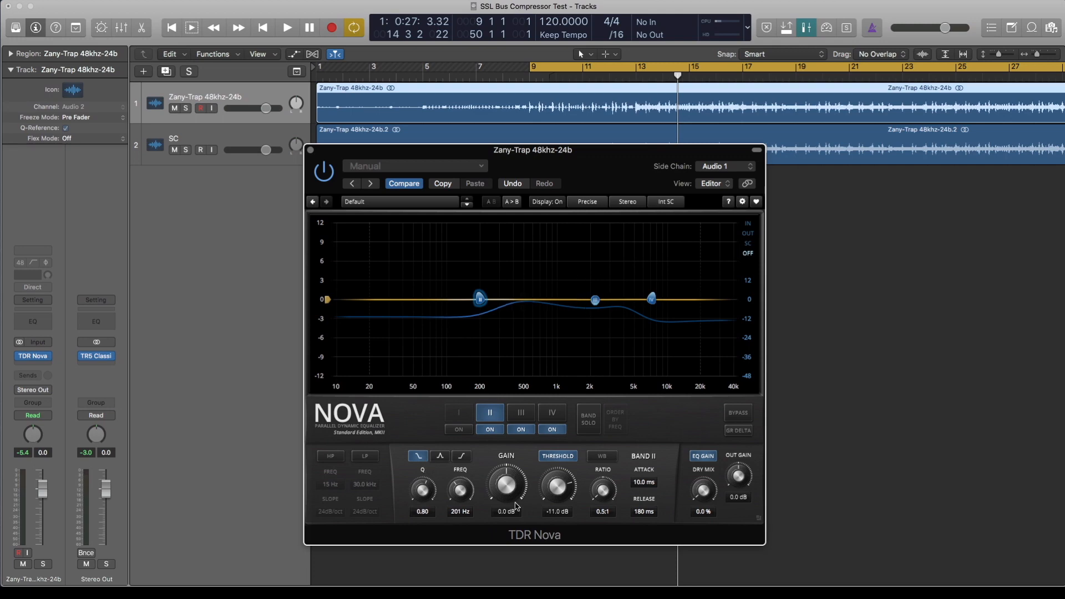
# Step: Move band III's frequency down to 1370 Hz and lower its threshold to -14.0 dB during playback
pyautogui.click(553, 415)
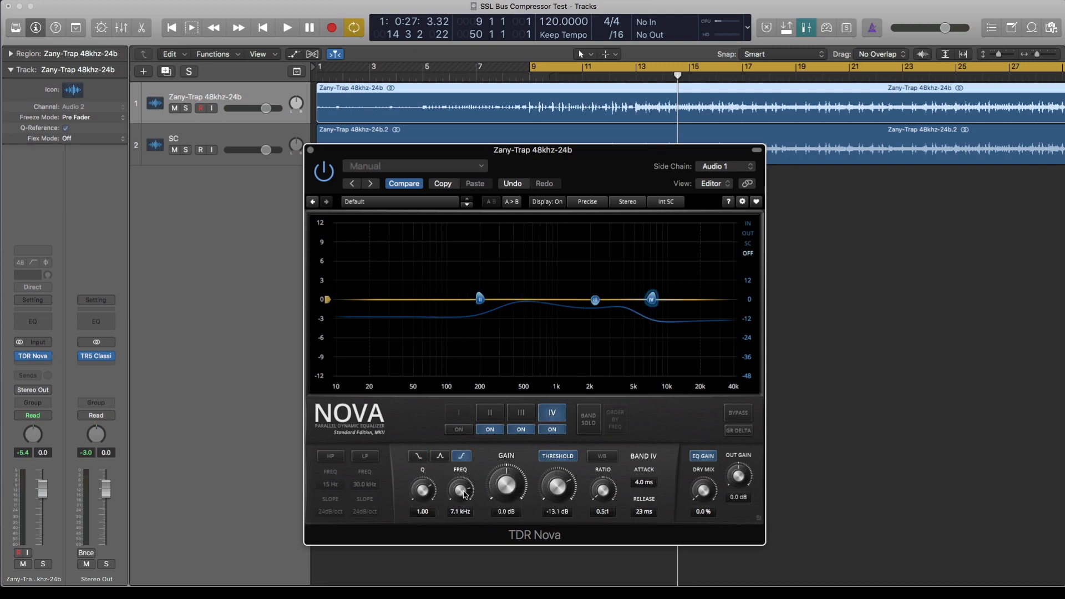
pyautogui.press('space')
pyautogui.click(525, 415)
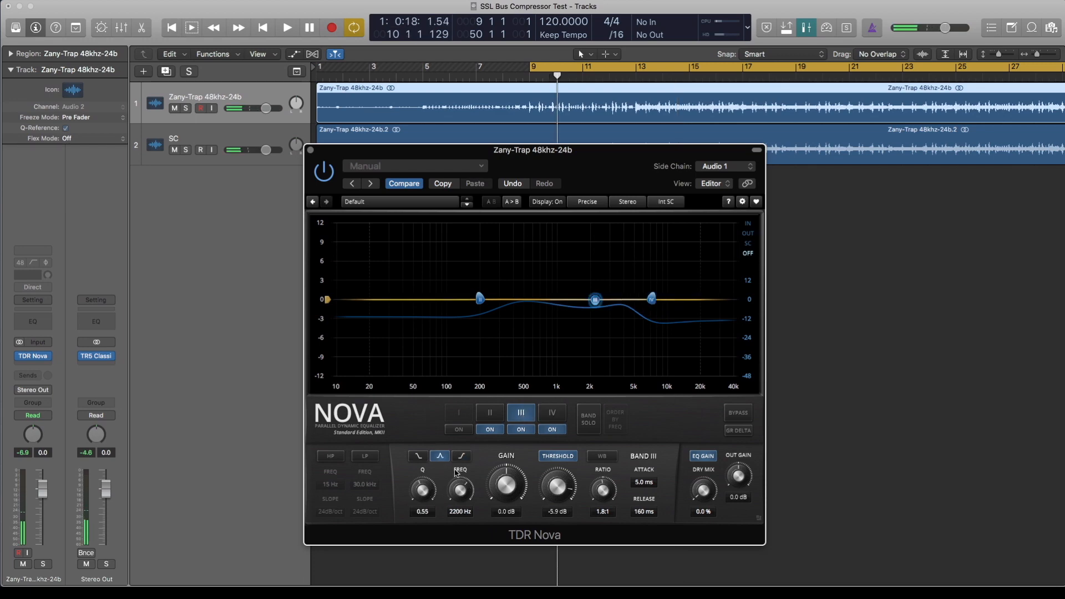
pyautogui.moveTo(456, 472); pyautogui.dragTo(459, 500)
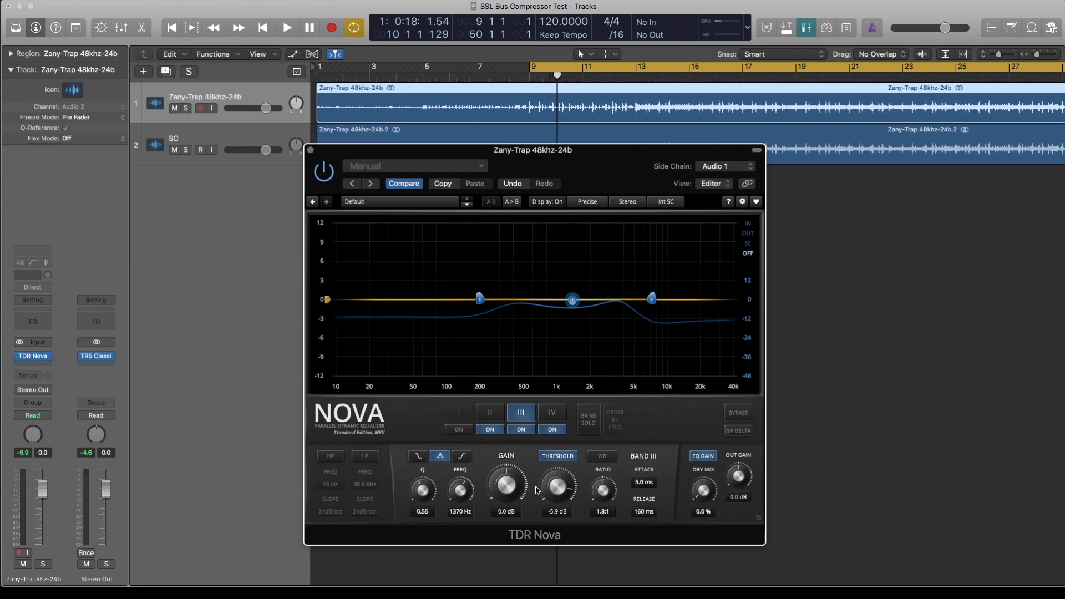
pyautogui.press('space')
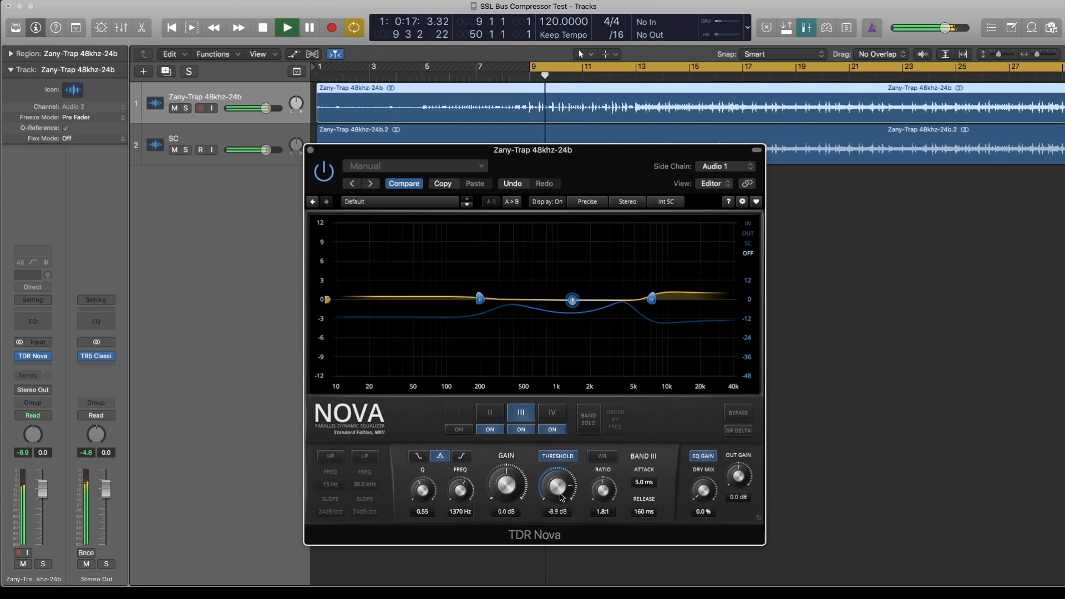
pyautogui.moveTo(562, 486); pyautogui.dragTo(561, 516)
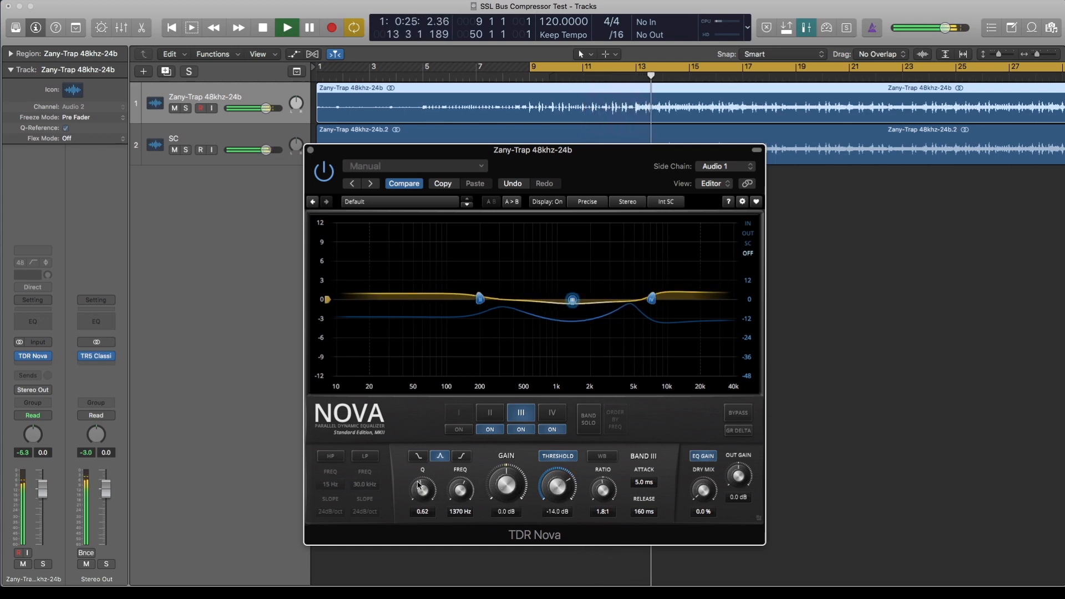
# Step: Fine-tune band III to a Q of 0.65 and a frequency of 1188 Hz, and stop playback
pyautogui.moveTo(421, 489); pyautogui.dragTo(419, 483)
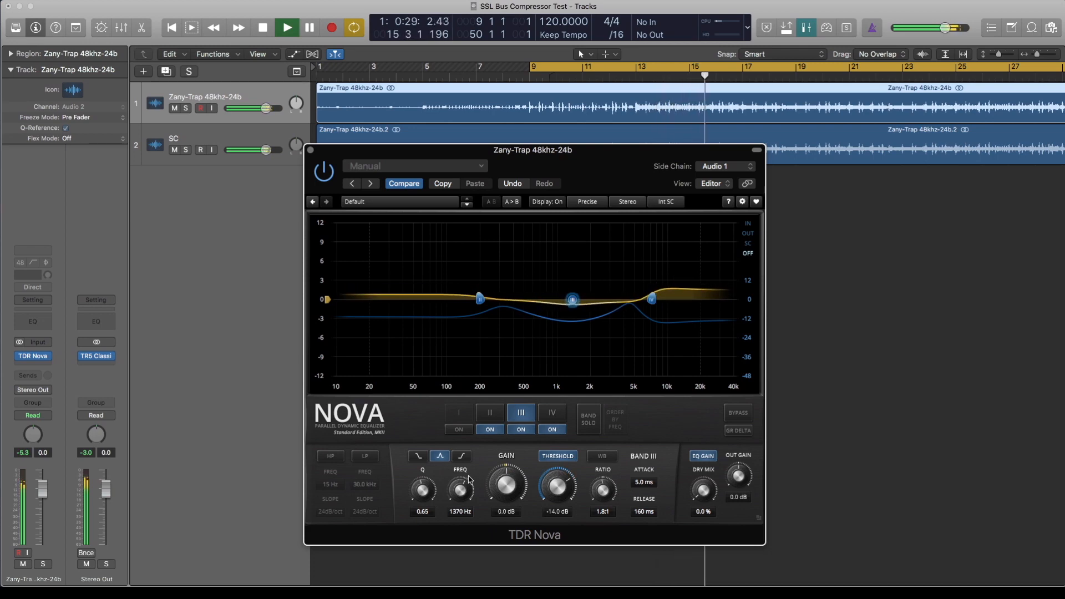
pyautogui.moveTo(457, 486); pyautogui.dragTo(466, 489)
pyautogui.press('space')
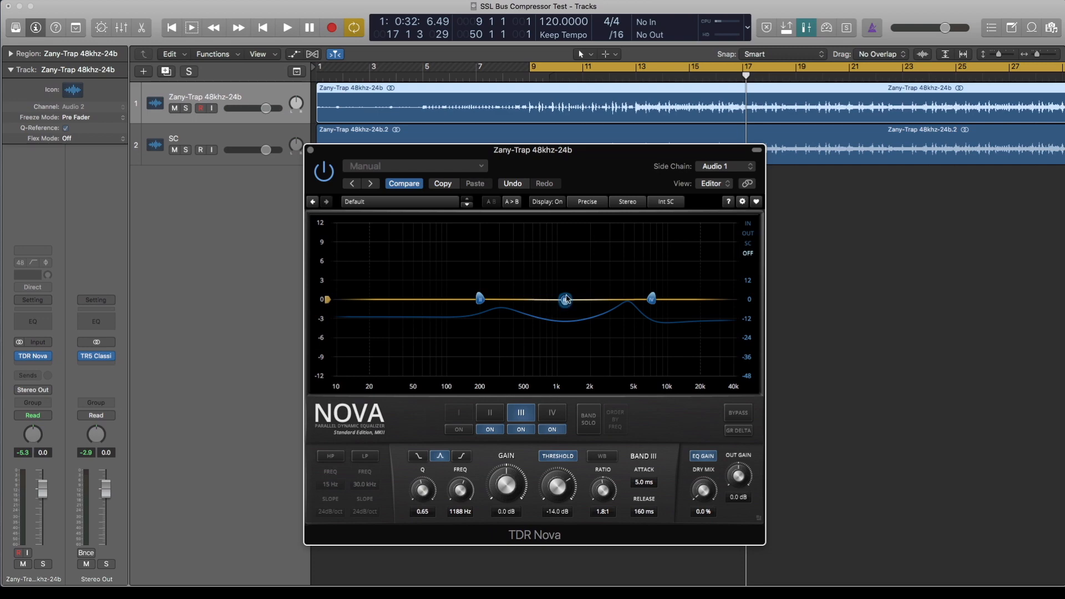
# Step: Play back the mix to audition the three dynamic bands, reposition the plug-in window, and stop playback
pyautogui.press('space')
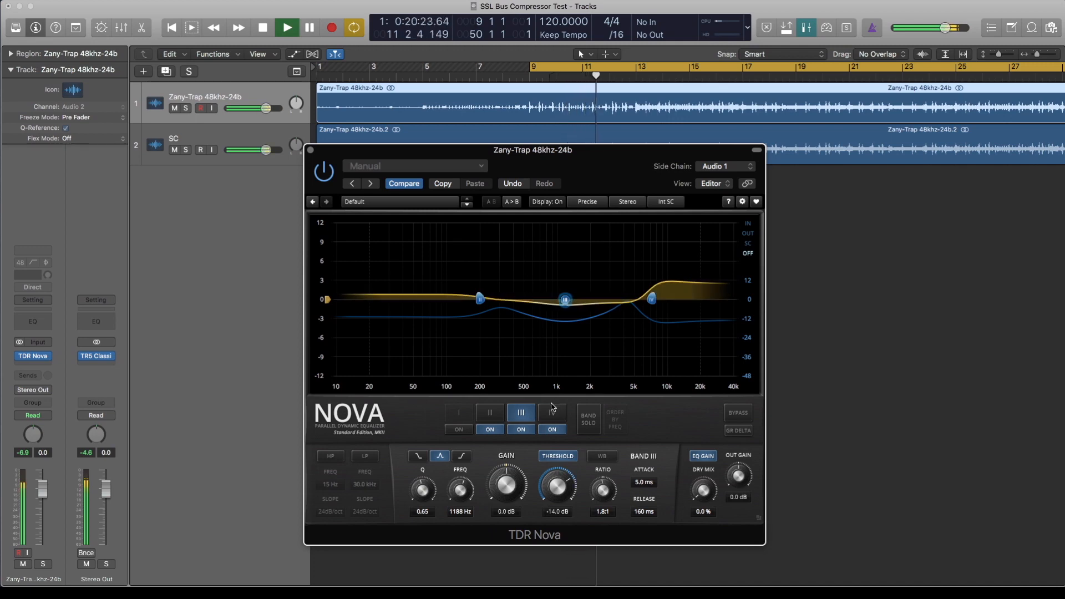
pyautogui.press('space')
pyautogui.moveTo(528, 158); pyautogui.dragTo(542, 185)
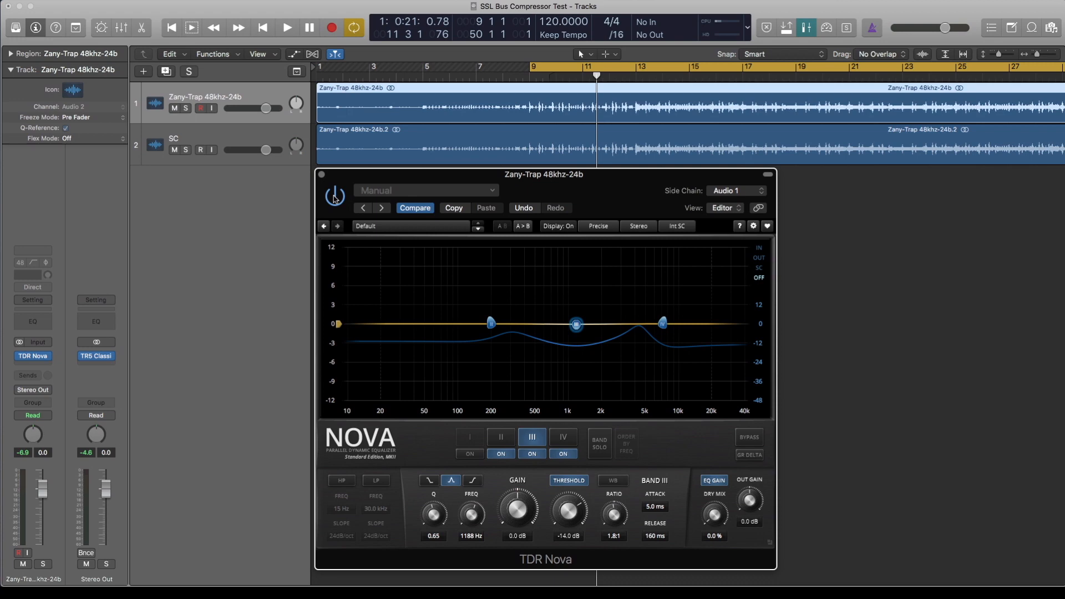
pyautogui.press('space')
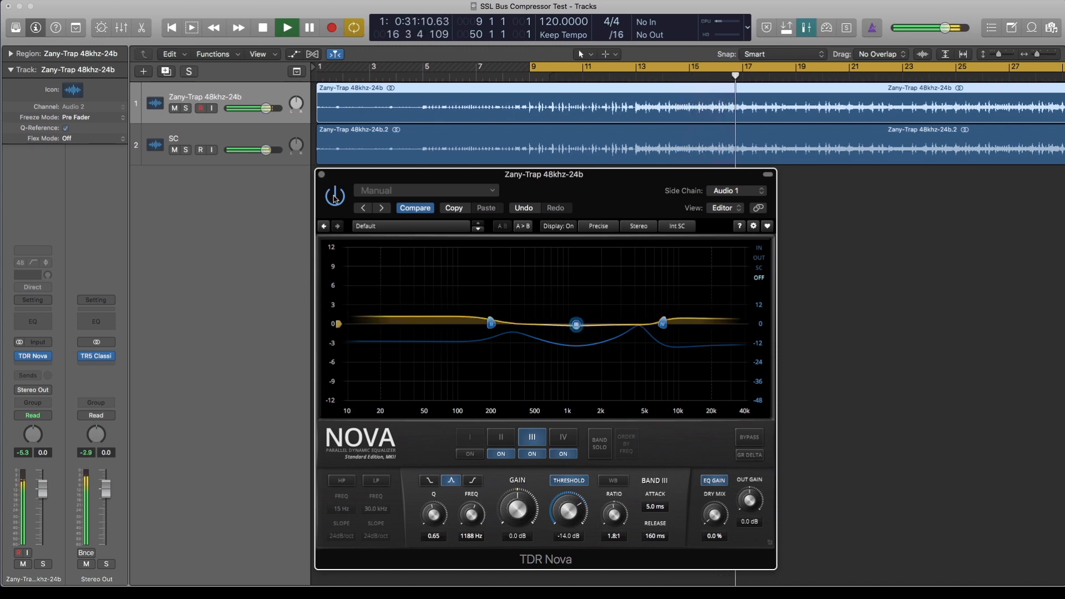
pyautogui.press('space')
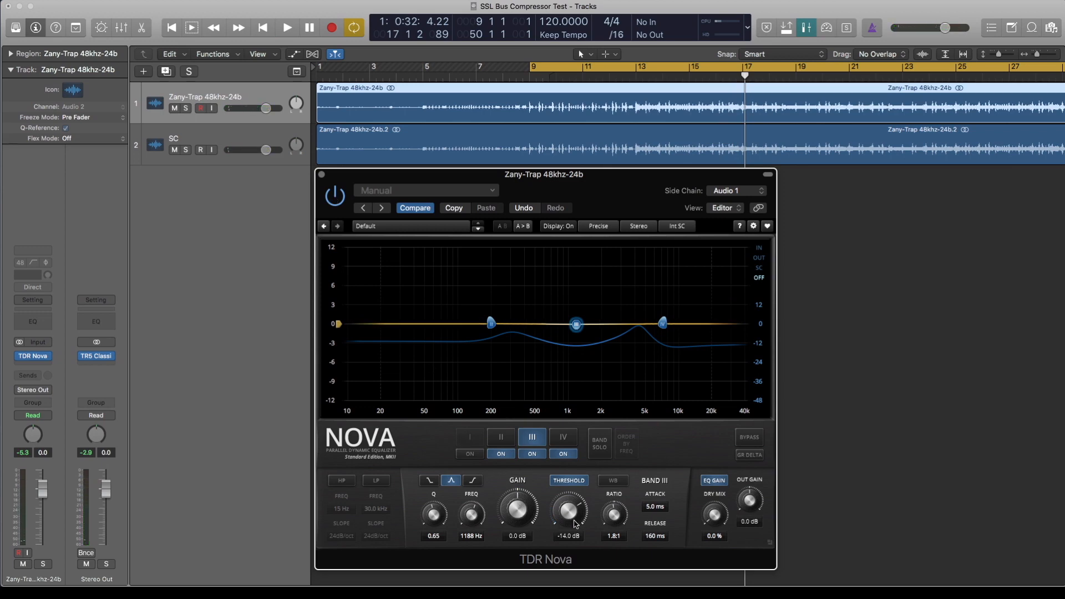
# Step: Lower the thresholds of band IV to -17.4 dB and band II to -16.3 dB, and compare with the plug-in bypassed during playback
pyautogui.click(571, 436)
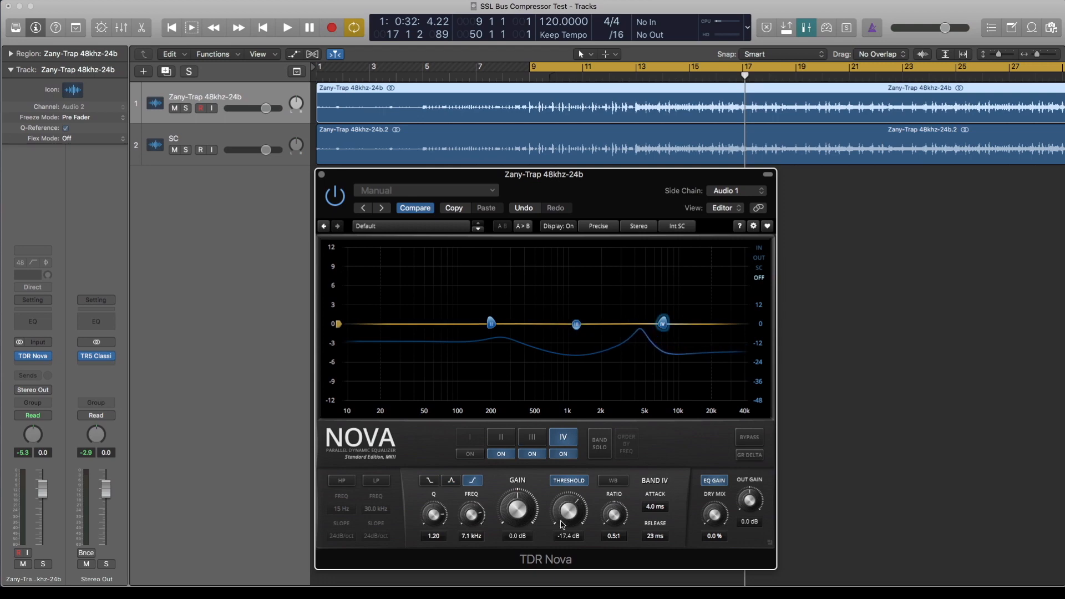
pyautogui.click(512, 444)
pyautogui.press('space')
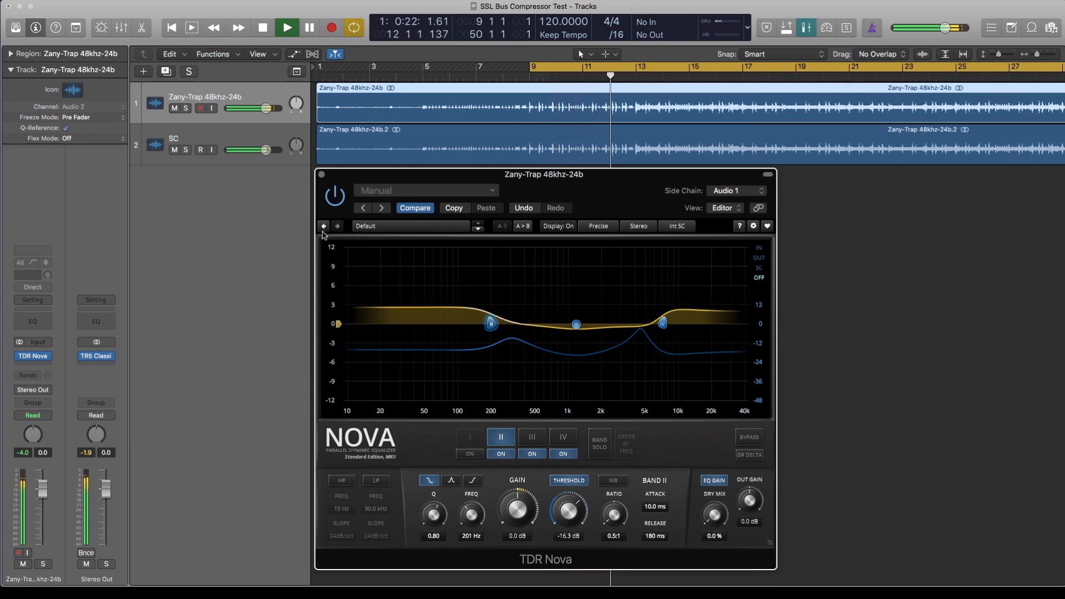
pyautogui.click(336, 197)
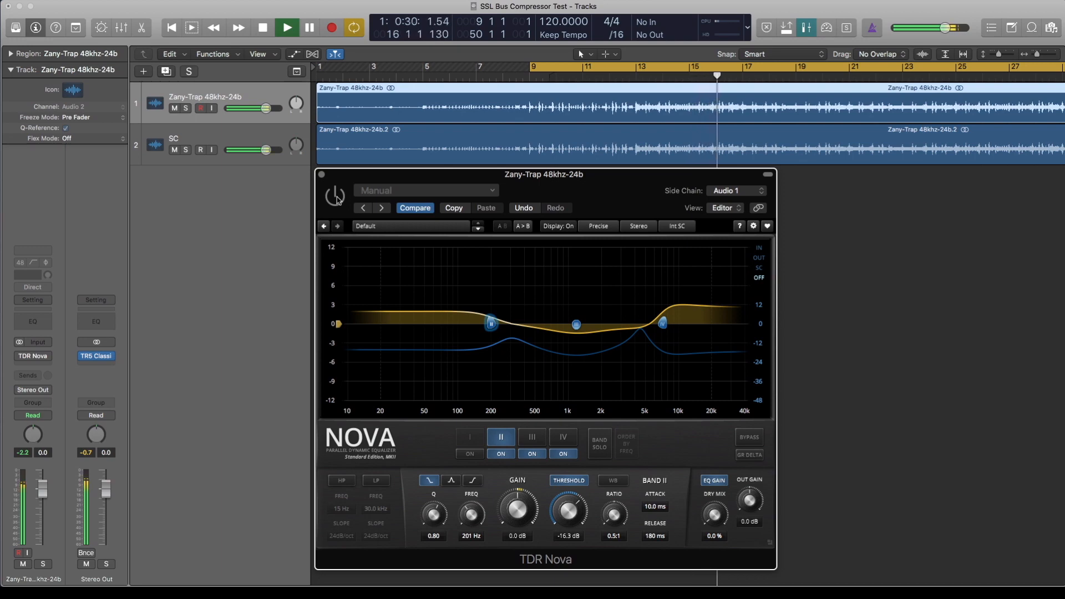
pyautogui.click(336, 197)
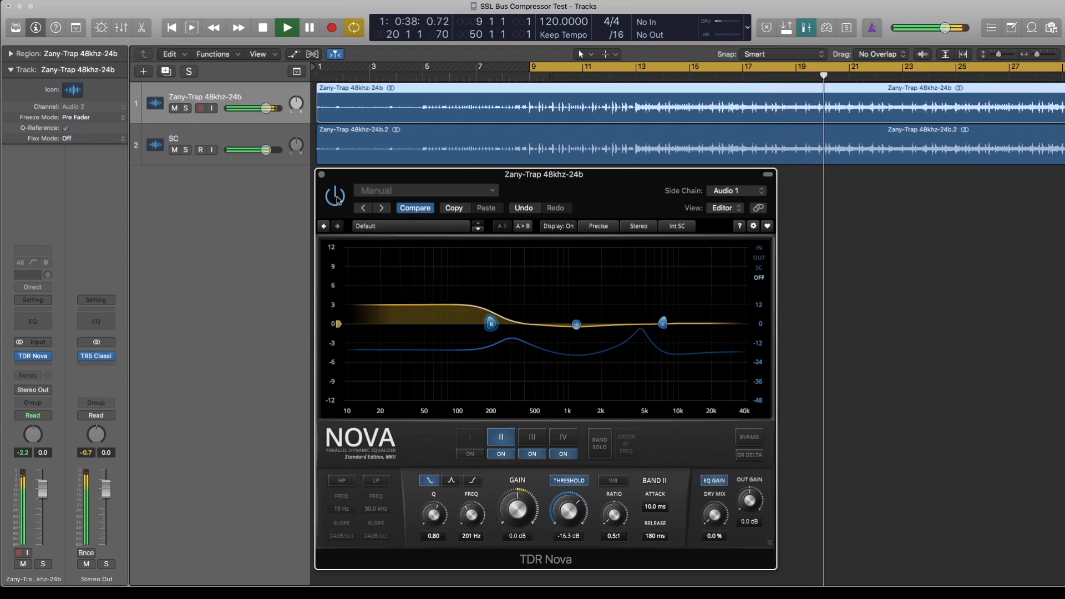
pyautogui.press('space')
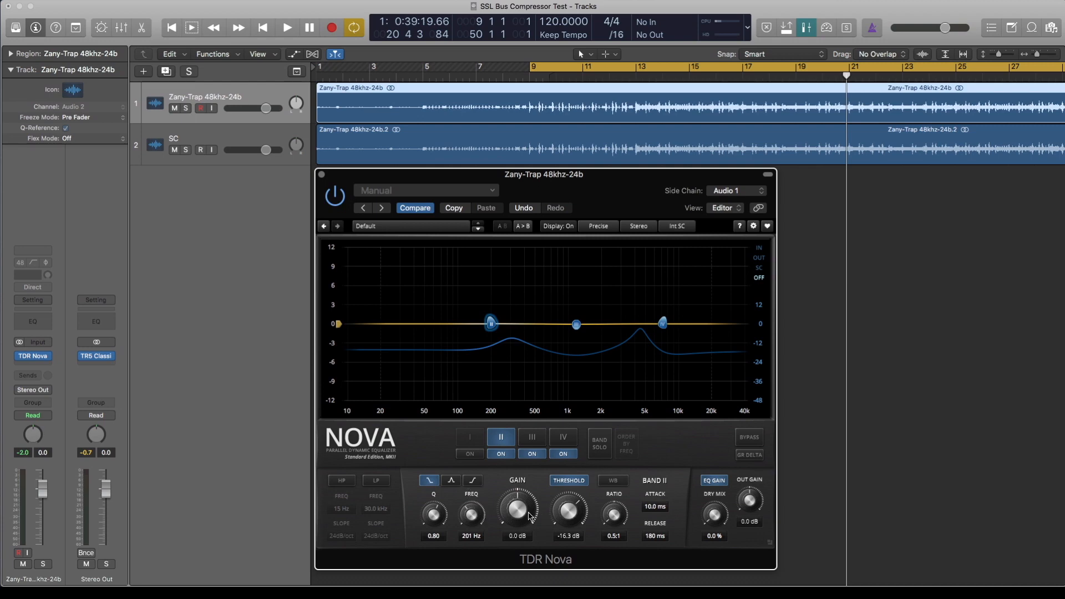
# Step: Raise the thresholds of bands II and IV to -12.6 dB each
pyautogui.moveTo(568, 513); pyautogui.dragTo(568, 497)
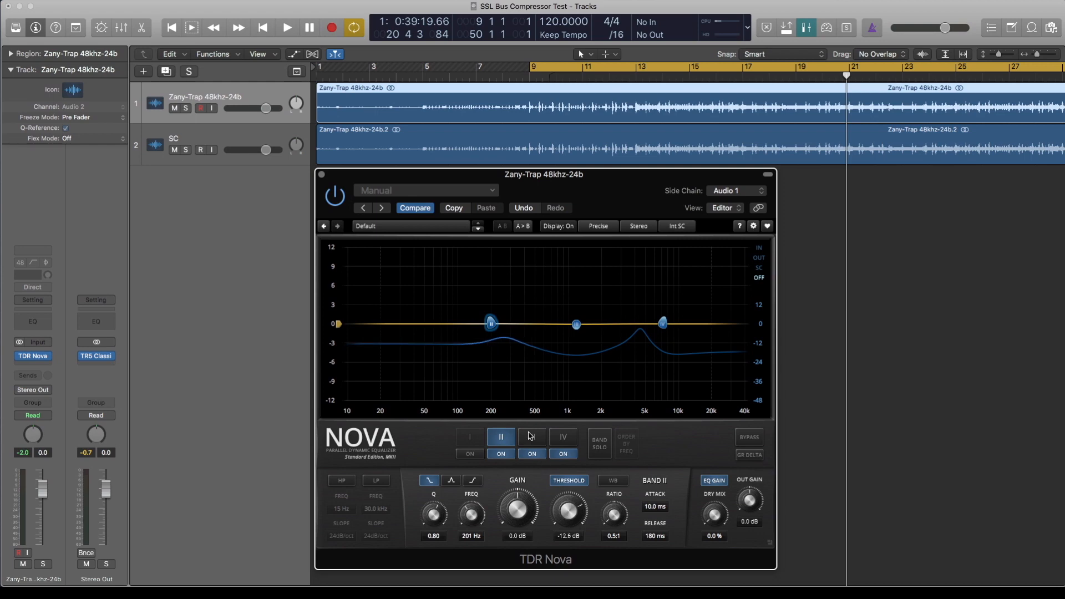
pyautogui.click(563, 438)
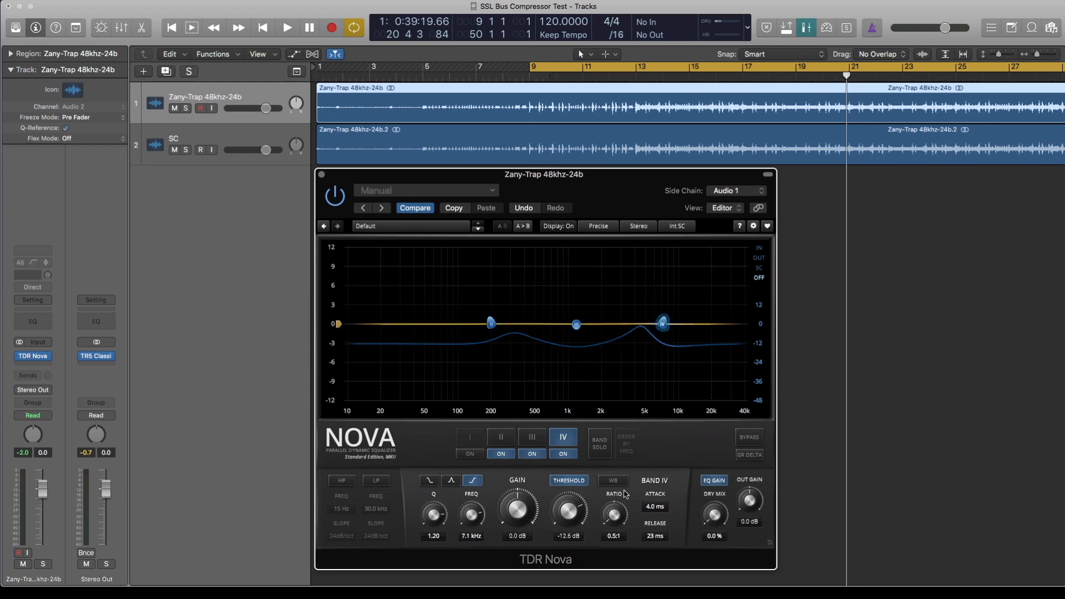
# Step: Select the SC track, switch Nova's side-chain source to Ext SC, and audition it during playback
pyautogui.click(226, 140)
pyautogui.press('space')
pyautogui.click(677, 226)
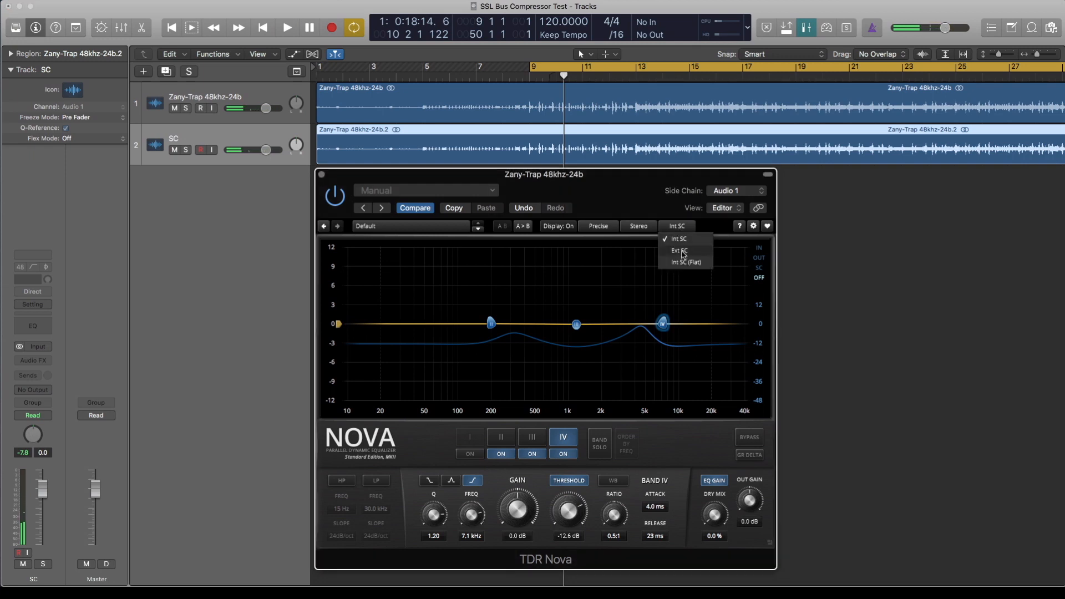
pyautogui.click(681, 251)
pyautogui.press('space')
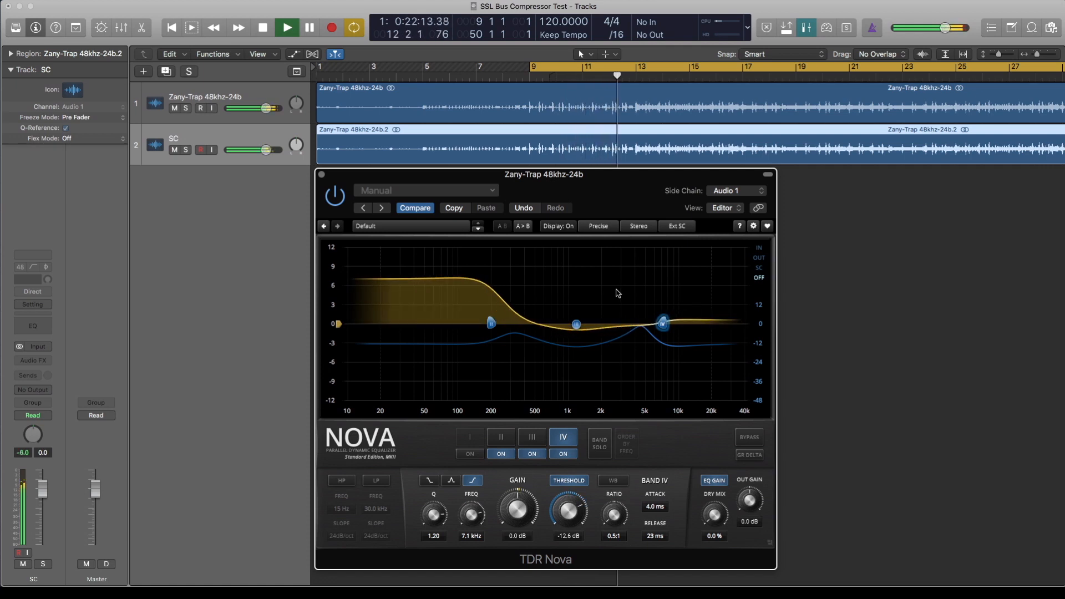
pyautogui.press('space')
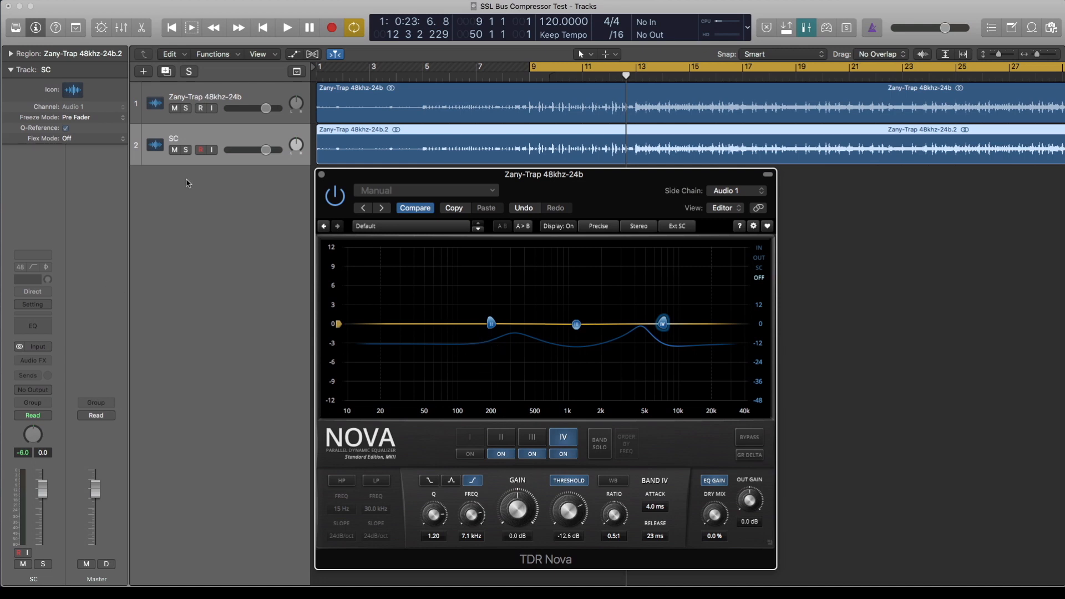
# Step: Insert a Linear Phase EQ on the SC track and enable its low-cut filter at 100 Hz with a 48 dB/Oct slope
pyautogui.click(42, 328)
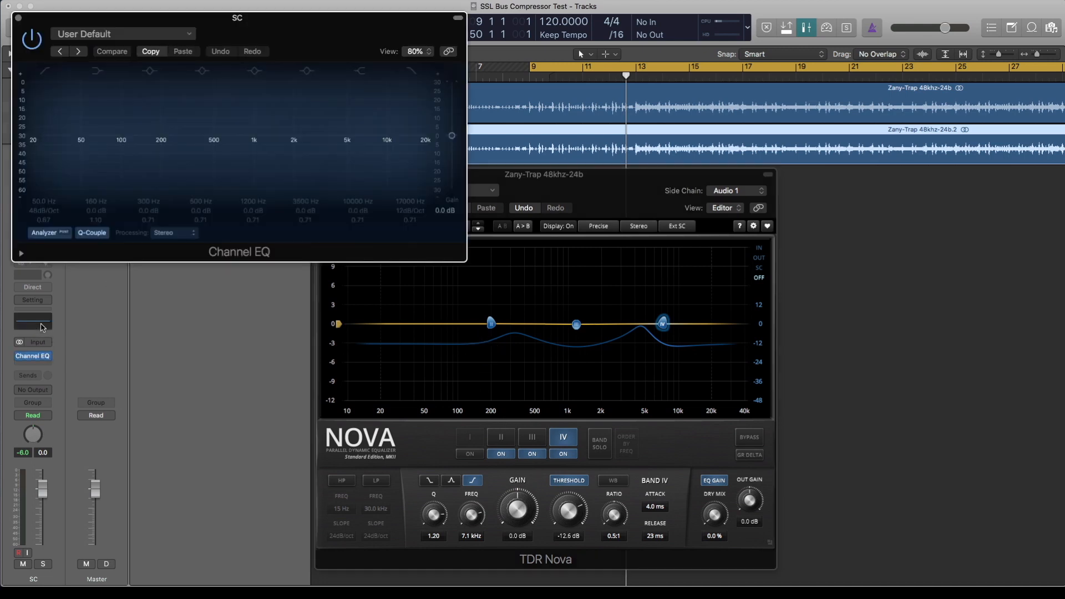
pyautogui.click(49, 358)
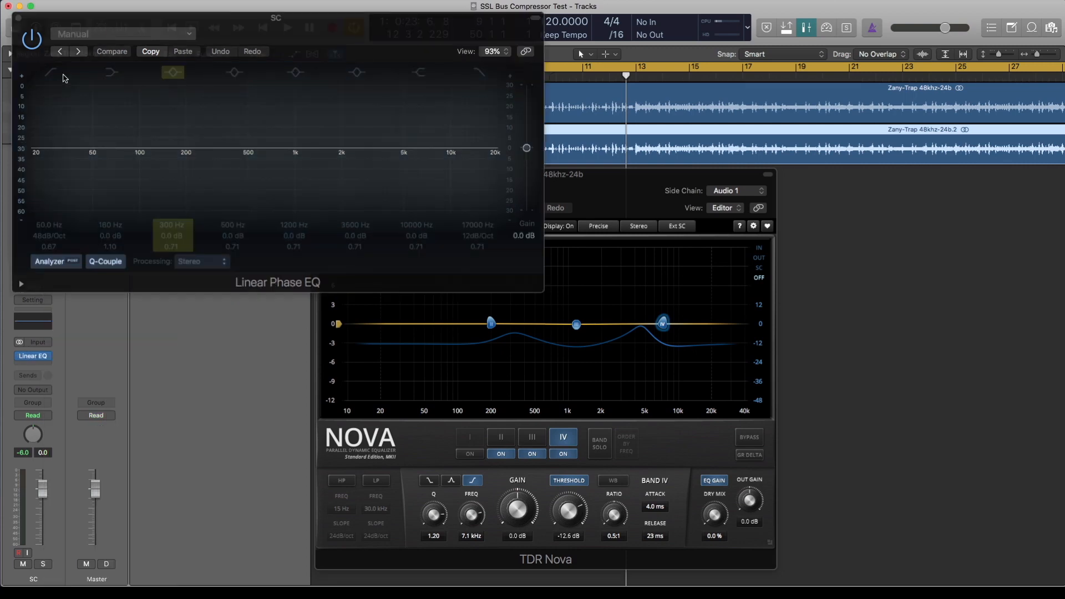
pyautogui.click(57, 74)
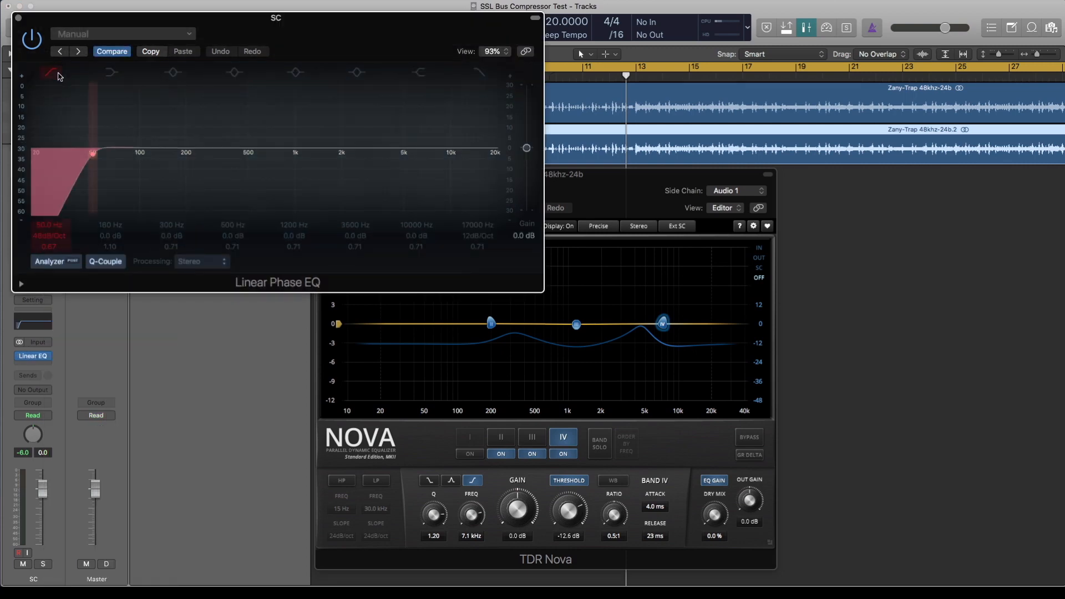
pyautogui.moveTo(93, 153); pyautogui.dragTo(140, 152)
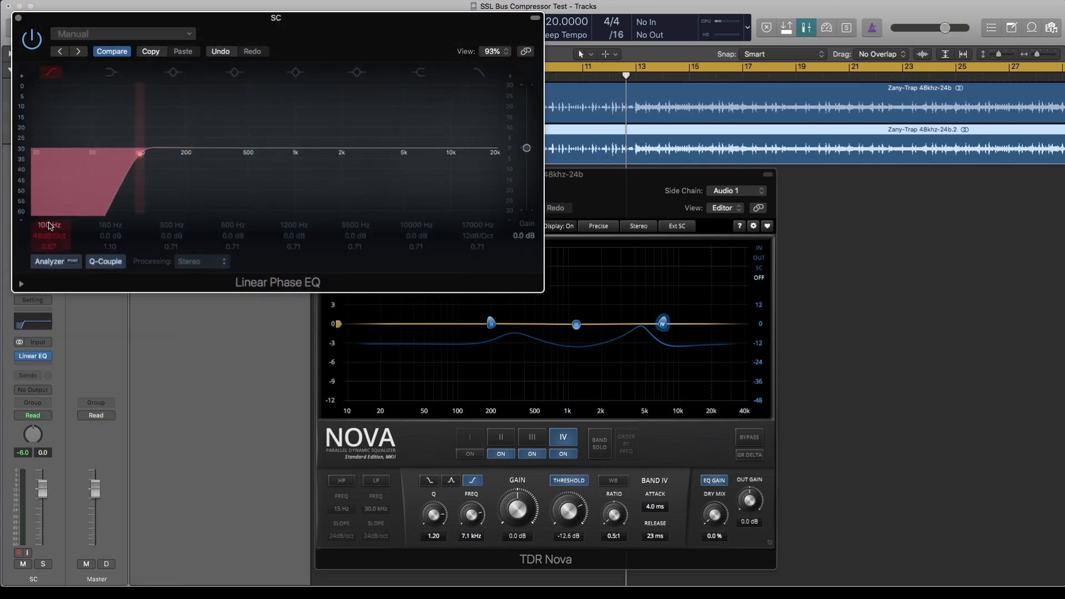
# Step: Compare Nova's response with the SC track's Linear Phase EQ on and bypassed during playback, leave it on, and close the EQ window
pyautogui.click(602, 174)
pyautogui.press('space')
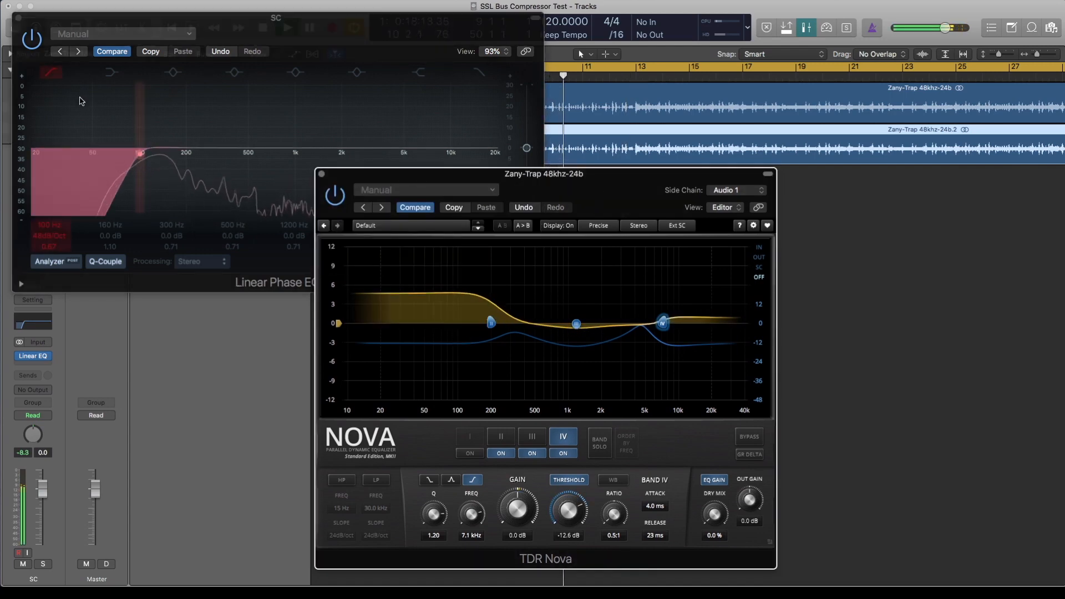
pyautogui.click(33, 39)
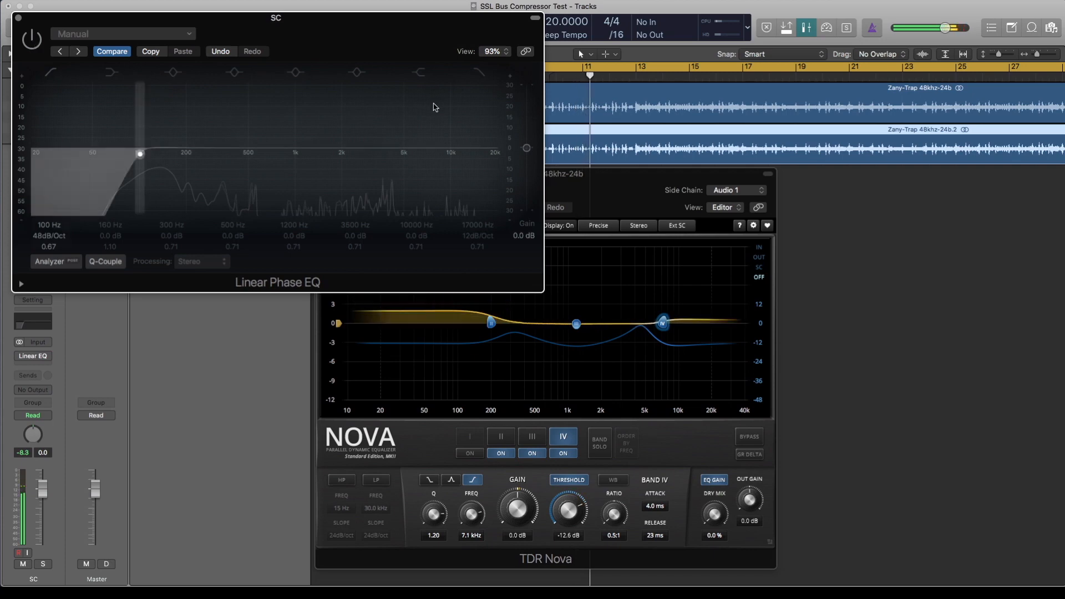
pyautogui.moveTo(596, 189); pyautogui.dragTo(800, 147)
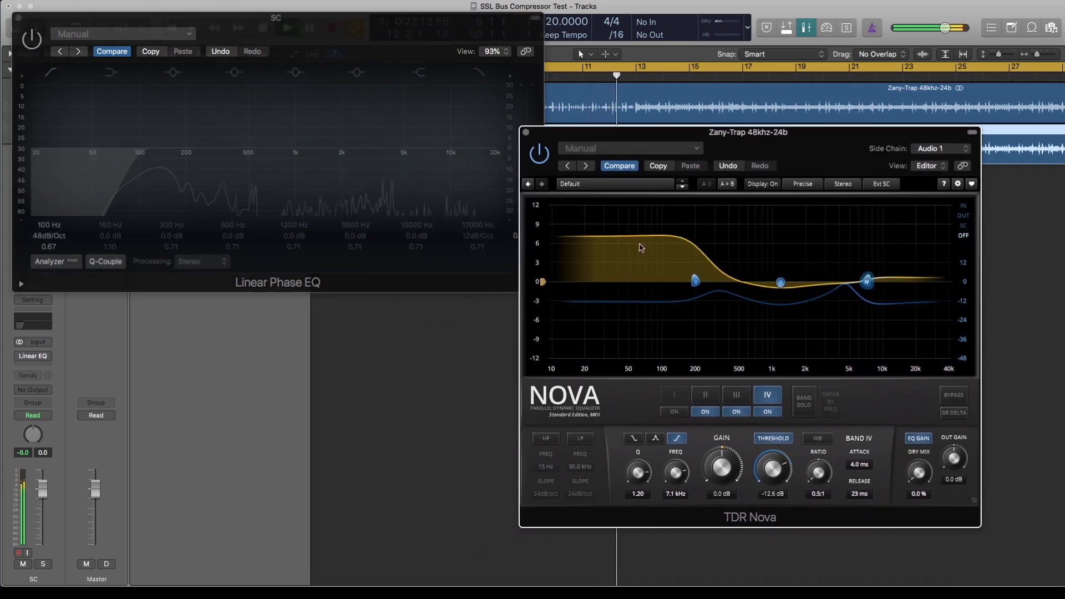
pyautogui.click(35, 43)
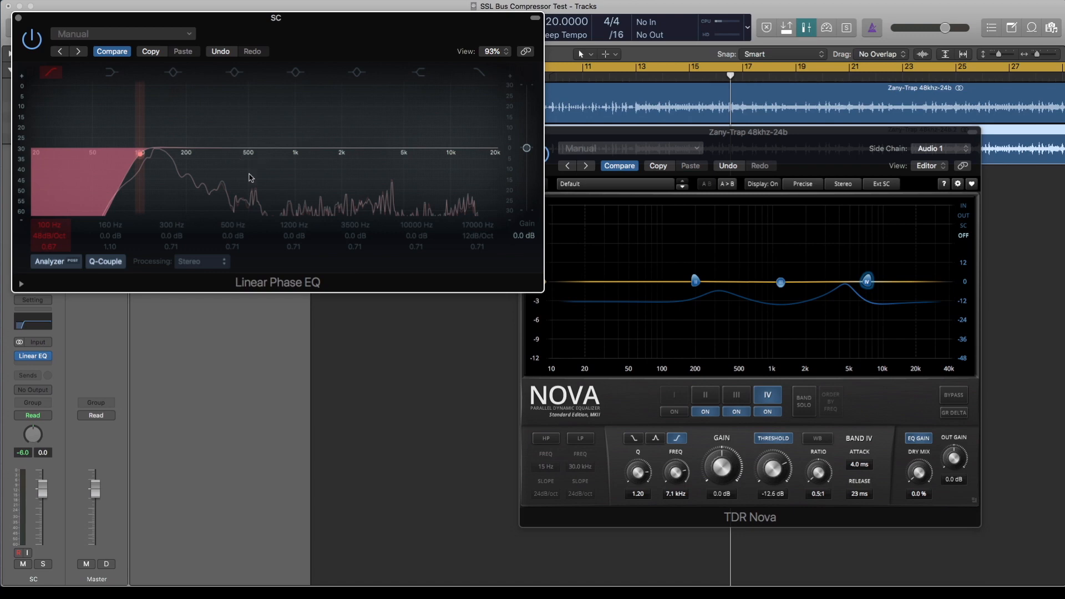
pyautogui.click(18, 18)
pyautogui.moveTo(611, 136); pyautogui.dragTo(535, 123)
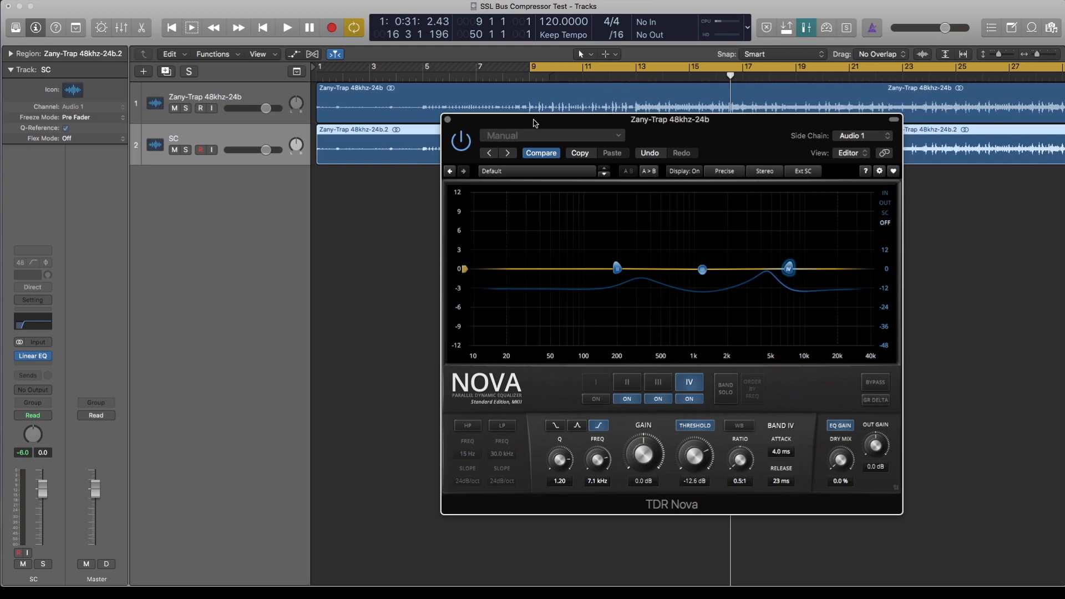